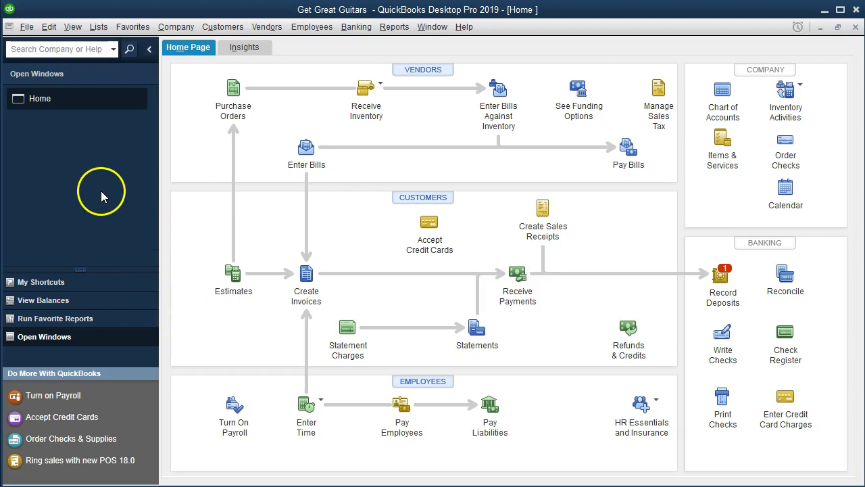
{"action": "left_click", "coordinate": [72, 26]}
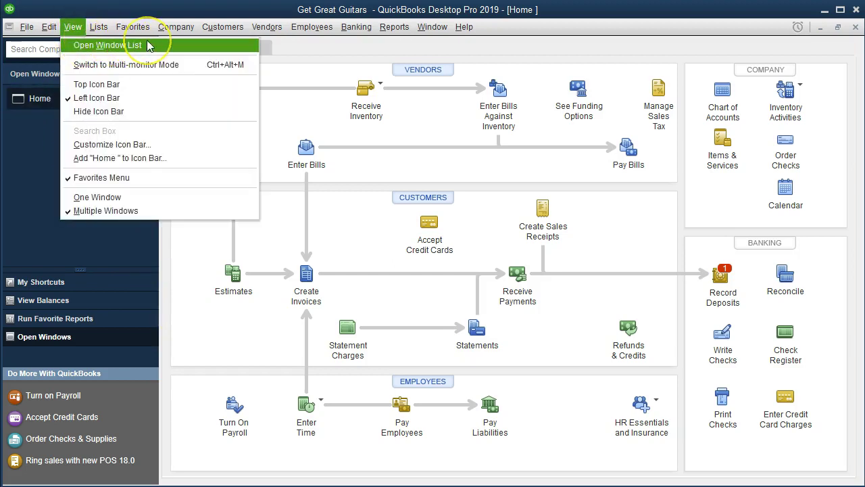
{"action": "left_click", "coordinate": [34, 139]}
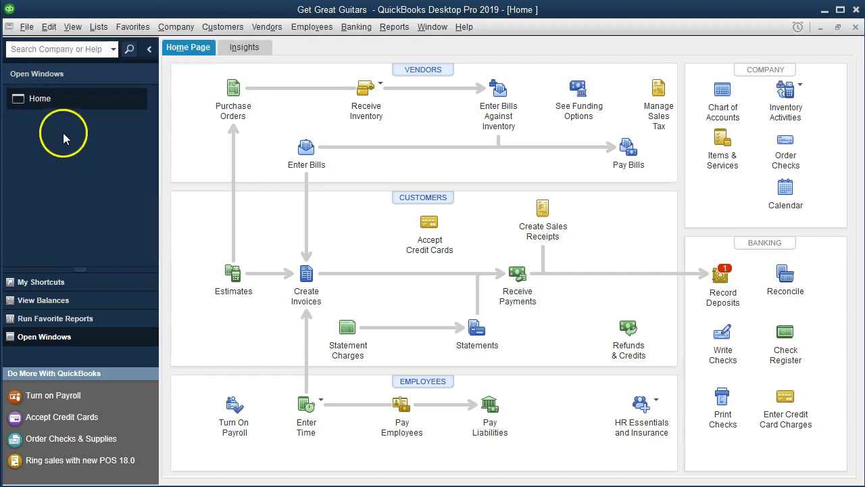
Open the Balance Sheet Standard report from the Company & Financial reports
{"action": "left_click", "coordinate": [392, 27]}
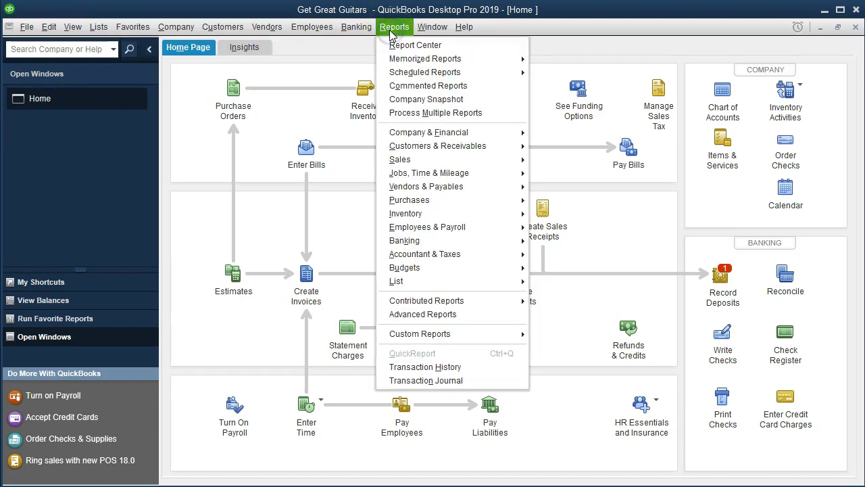
{"action": "mouse_move", "coordinate": [477, 133]}
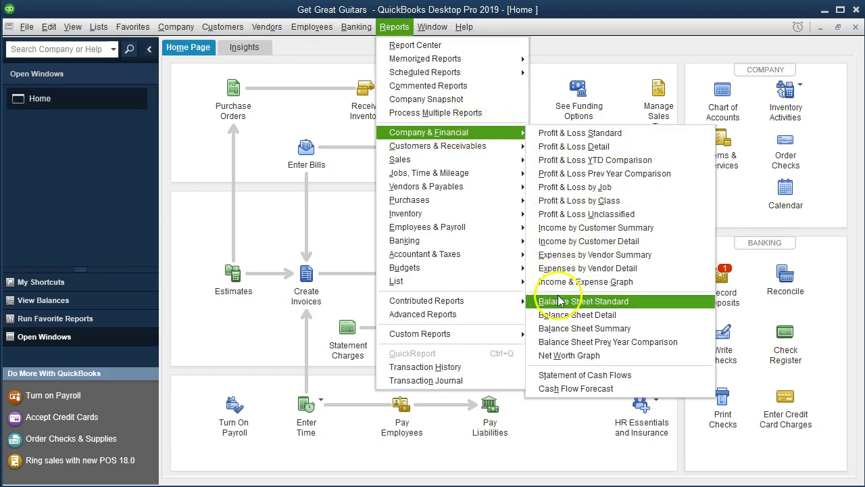
{"action": "left_click", "coordinate": [646, 309]}
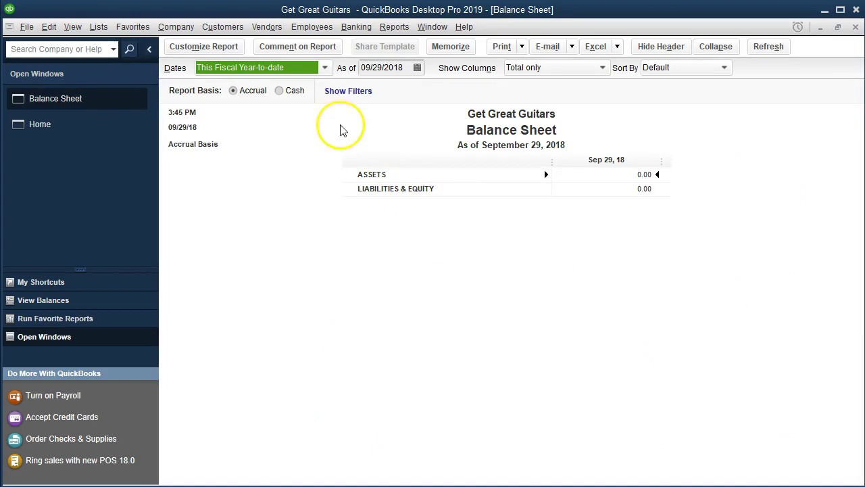
Customize the balance sheet report to cover the date range 01/01/2019 to 12/31/2019
{"action": "left_click", "coordinate": [235, 52]}
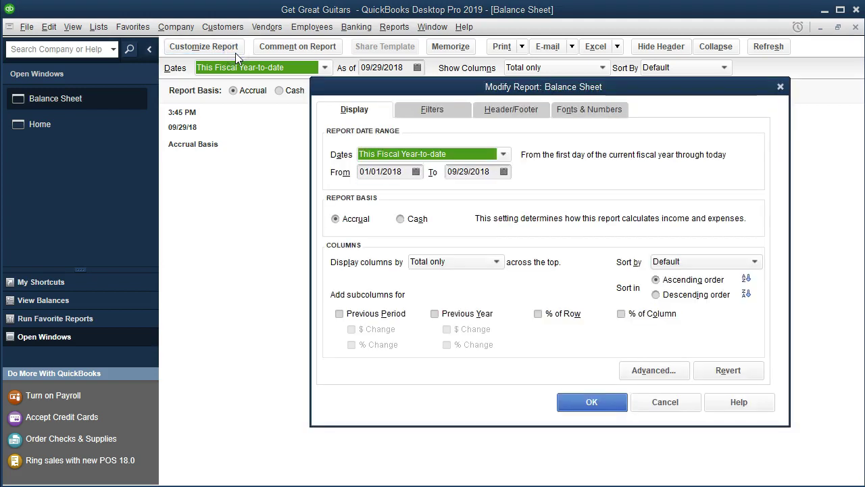
{"action": "key", "text": "Tab"}
{"action": "type", "text": "0"}
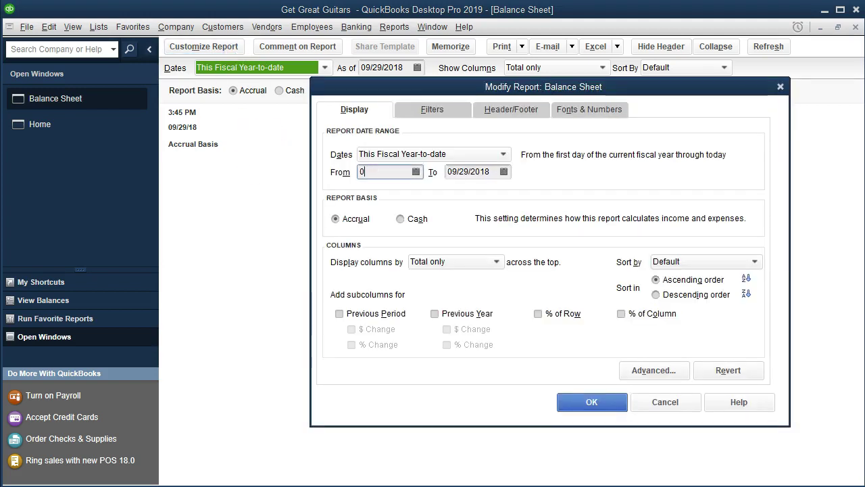
{"action": "type", "text": "1/01/2019"}
{"action": "key", "text": "Tab"}
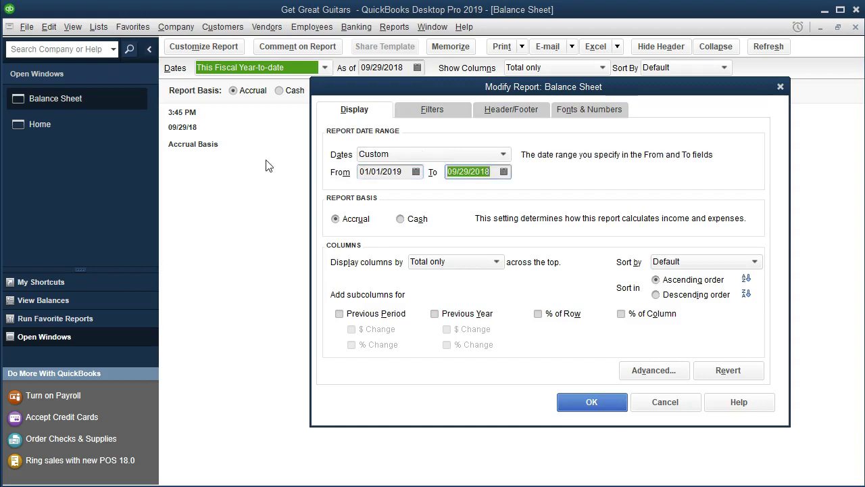
{"action": "type", "text": "123119"}
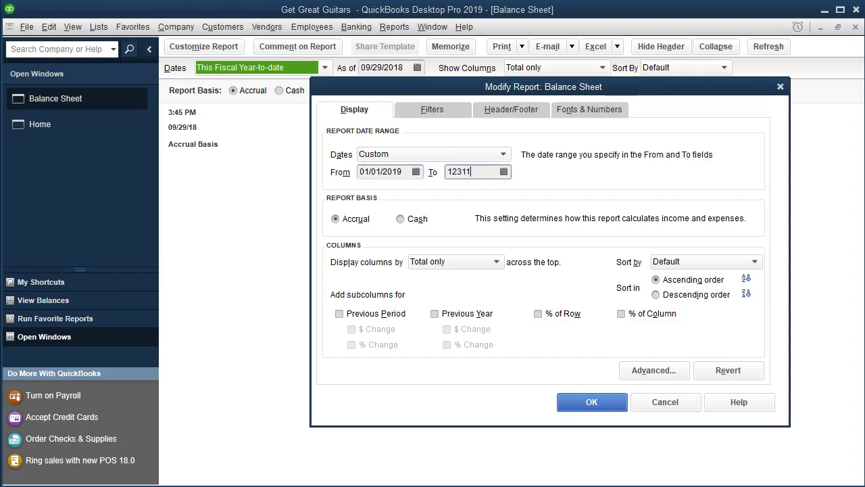
{"action": "key", "text": "Tab"}
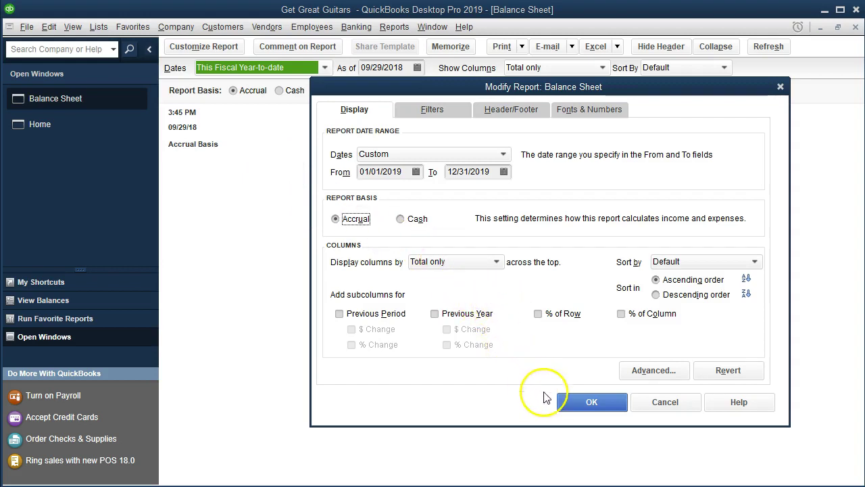
{"action": "left_click", "coordinate": [560, 403]}
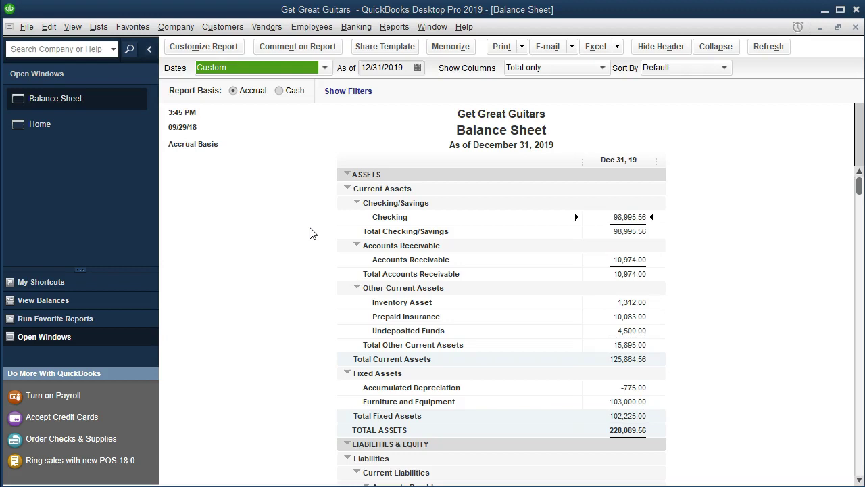
Collapse the Assets and the Liabilities & Equity sections of the balance sheet
{"action": "left_click", "coordinate": [347, 174]}
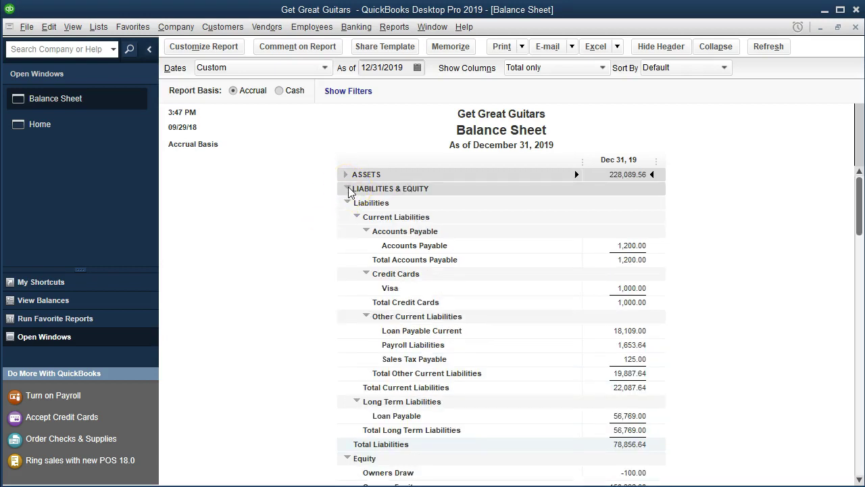
{"action": "left_click", "coordinate": [348, 190]}
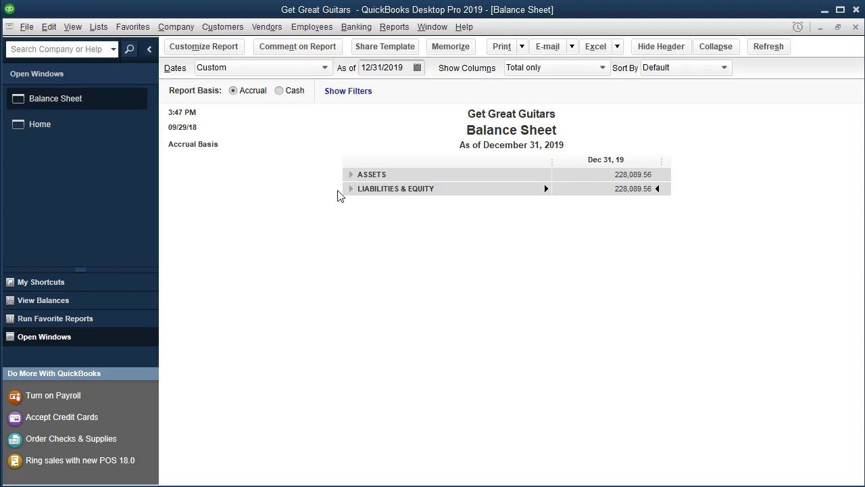
{"action": "left_click", "coordinate": [319, 262]}
Expand the Assets section and collapse Fixed Assets and every group under Current Assets
{"action": "left_click", "coordinate": [348, 182]}
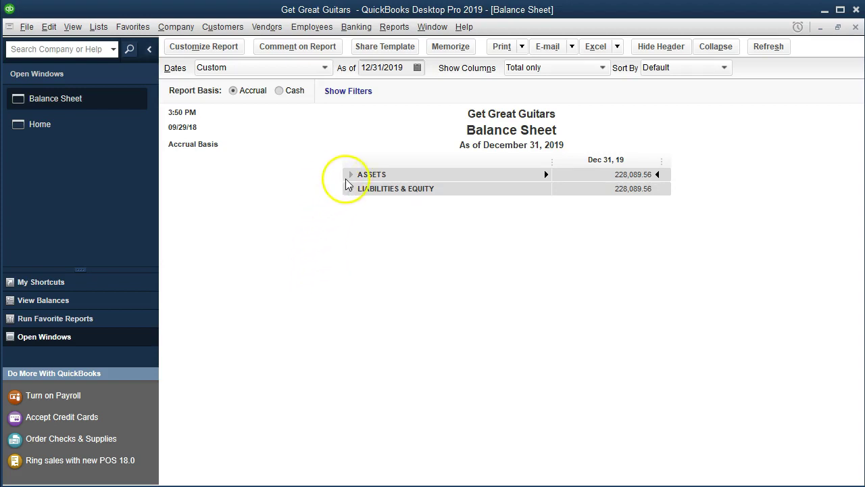
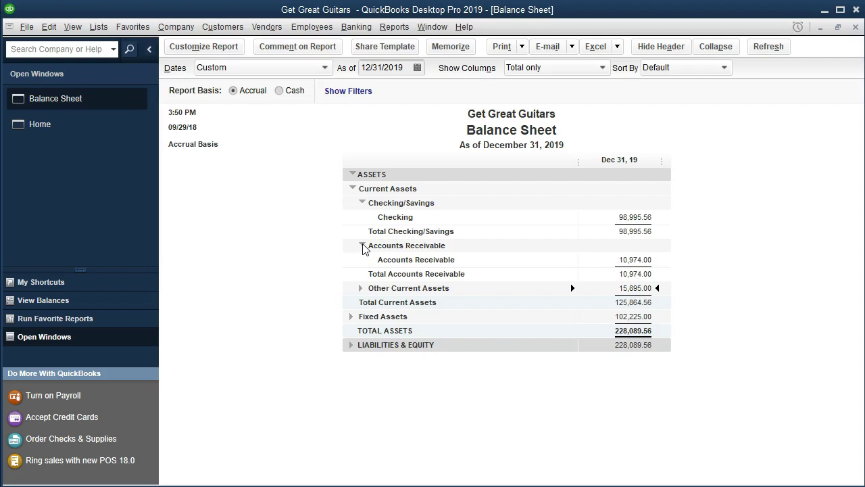
{"action": "left_click", "coordinate": [362, 246]}
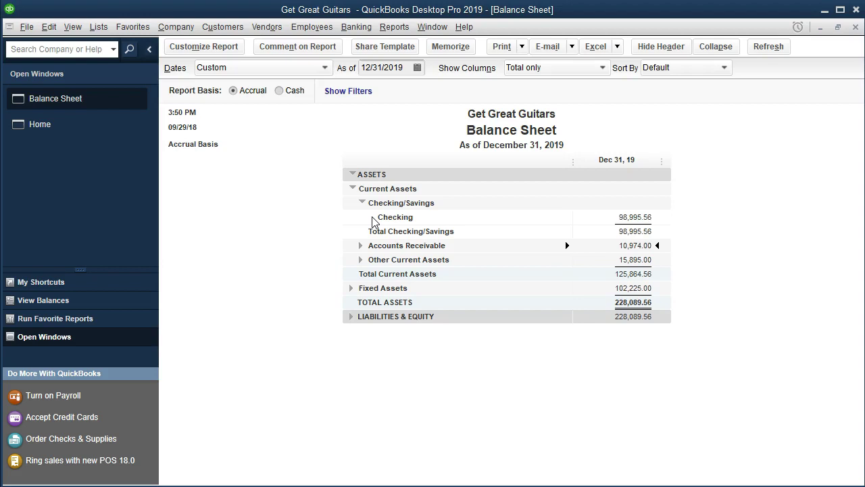
{"action": "left_click", "coordinate": [362, 203]}
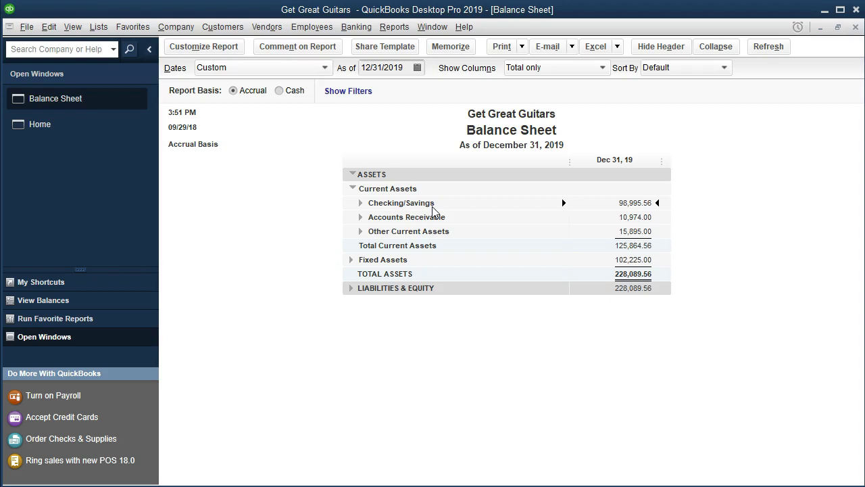
Expand the Checking/Savings, Accounts Receivable and Other Current Assets groups to examine their accounts
{"action": "left_click", "coordinate": [359, 204]}
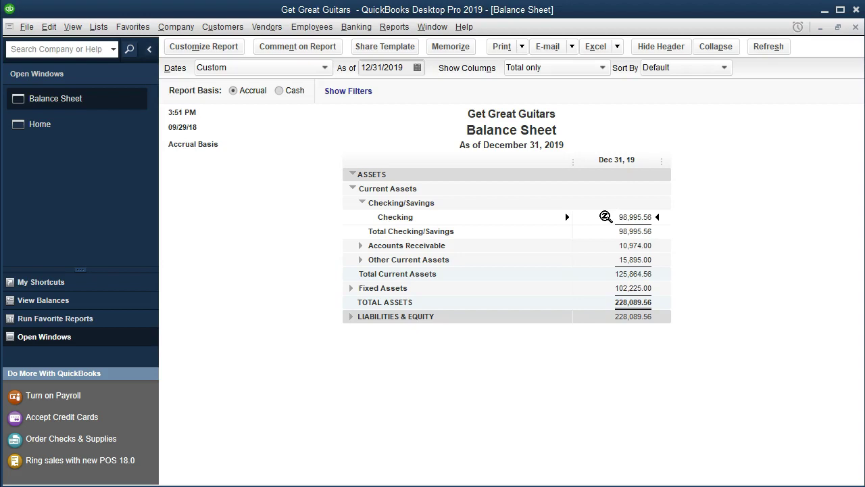
{"action": "left_click", "coordinate": [361, 247]}
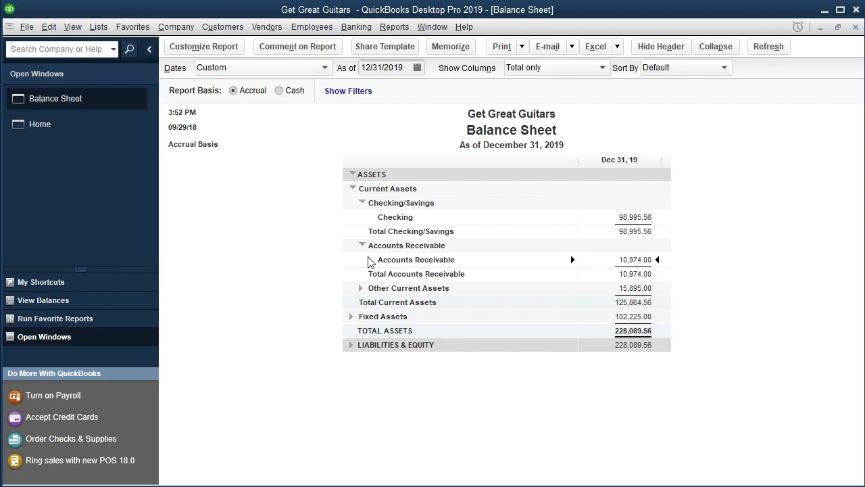
{"action": "left_click", "coordinate": [358, 289]}
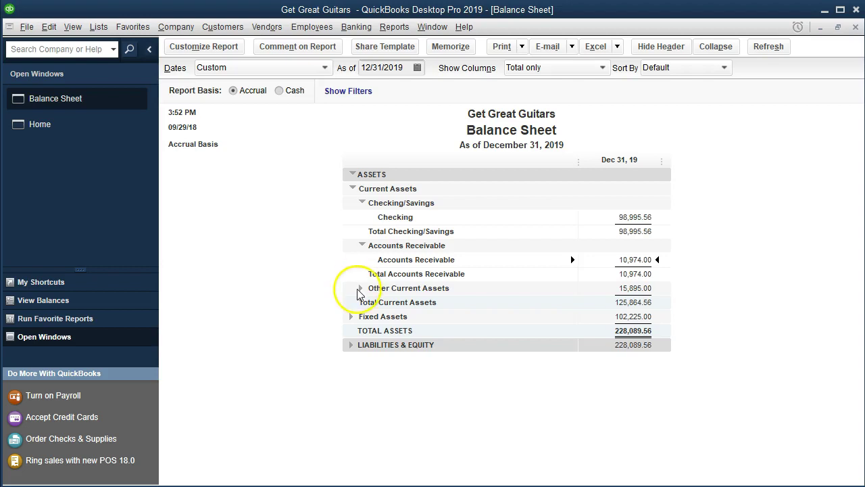
{"action": "left_click", "coordinate": [360, 289]}
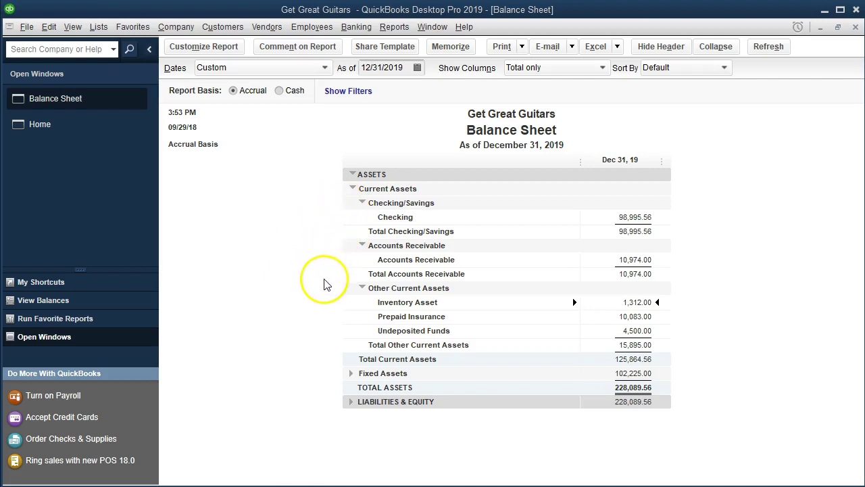
Collapse the three groups under Current Assets to compare their subtotals, and expand all three again
{"action": "left_click", "coordinate": [362, 204]}
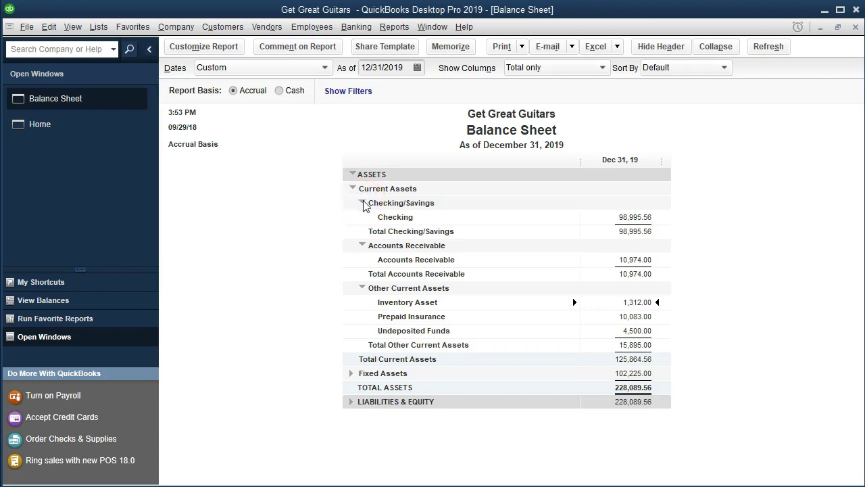
{"action": "left_click", "coordinate": [362, 217]}
{"action": "left_click", "coordinate": [361, 231]}
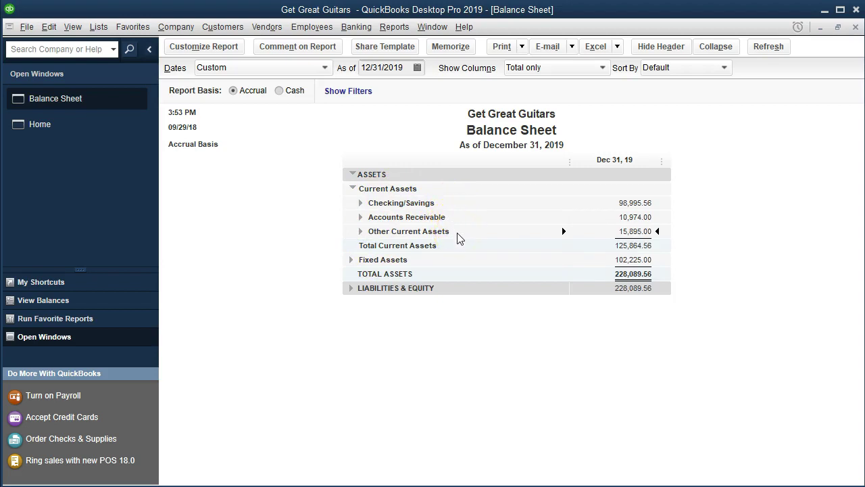
{"action": "left_click", "coordinate": [360, 203]}
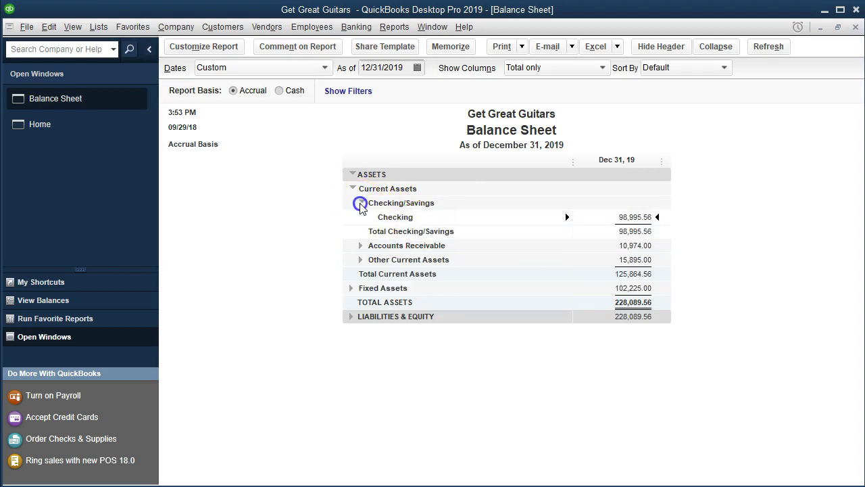
{"action": "left_click", "coordinate": [360, 245]}
{"action": "left_click", "coordinate": [360, 288]}
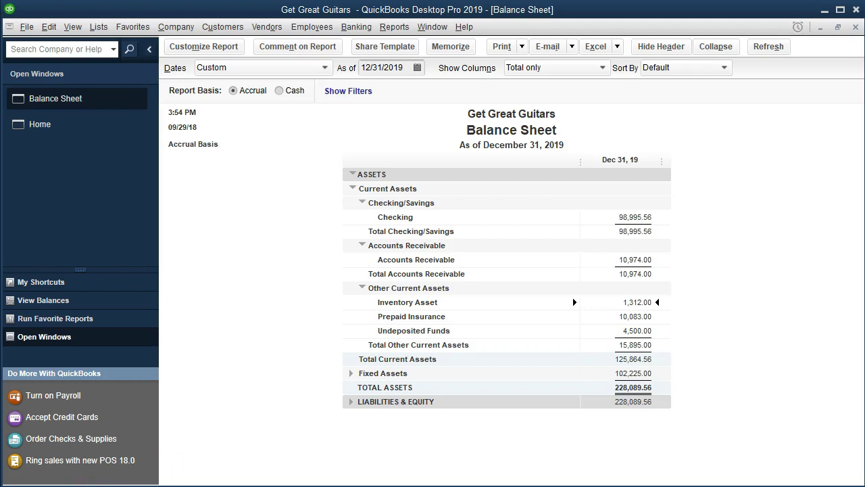
Expand Fixed Assets and select its Furniture and Equipment and Accumulated Depreciation lines in turn
{"action": "left_click", "coordinate": [351, 373]}
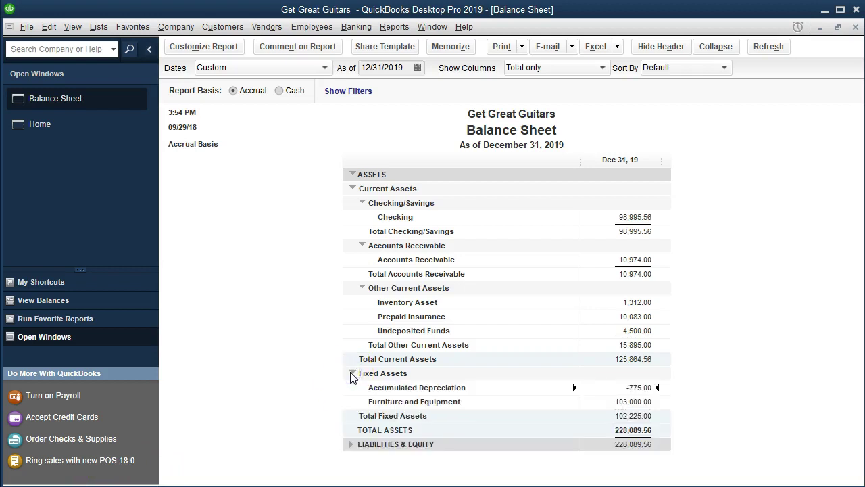
{"action": "left_click", "coordinate": [604, 400]}
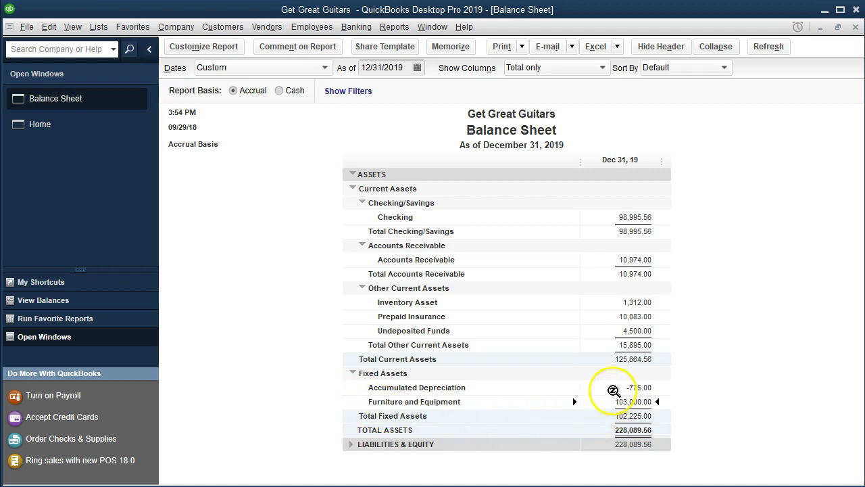
{"action": "left_click", "coordinate": [613, 388]}
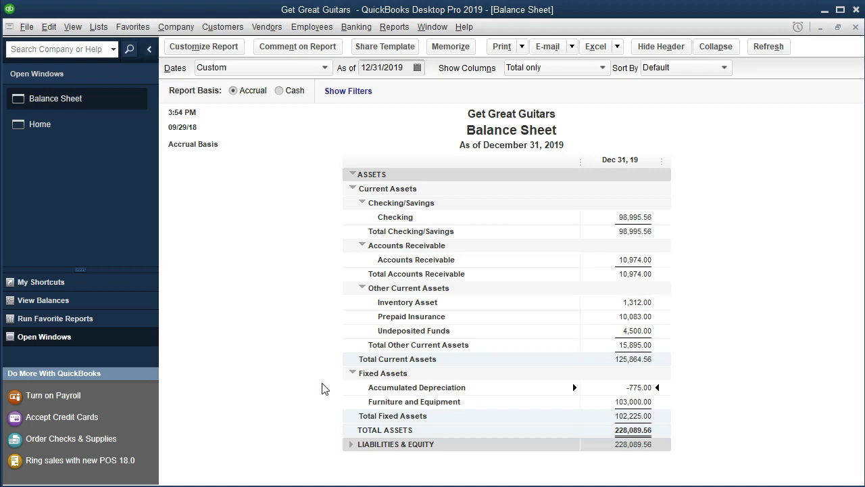
Expand the Liabilities & Equity section and view it down to its total
{"action": "left_click", "coordinate": [351, 447]}
{"action": "scroll", "coordinate": [291, 353], "scroll_direction": "down", "scroll_amount": 7}
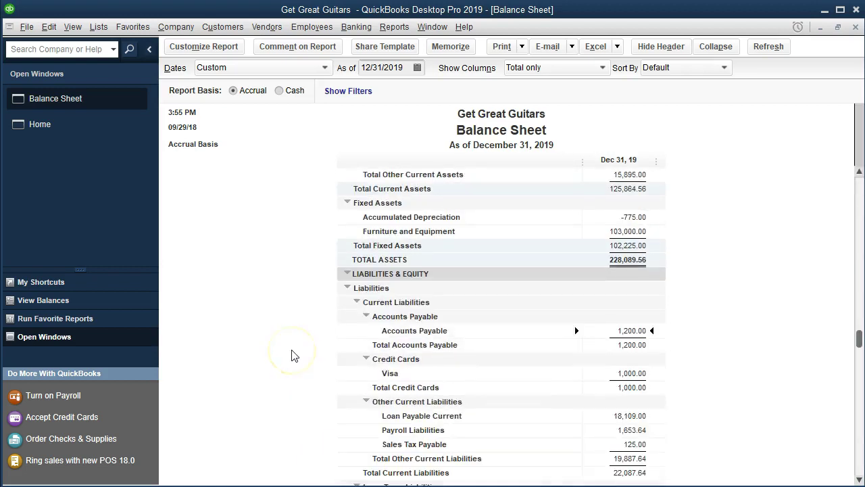
{"action": "scroll", "coordinate": [290, 353], "scroll_direction": "down", "scroll_amount": 1}
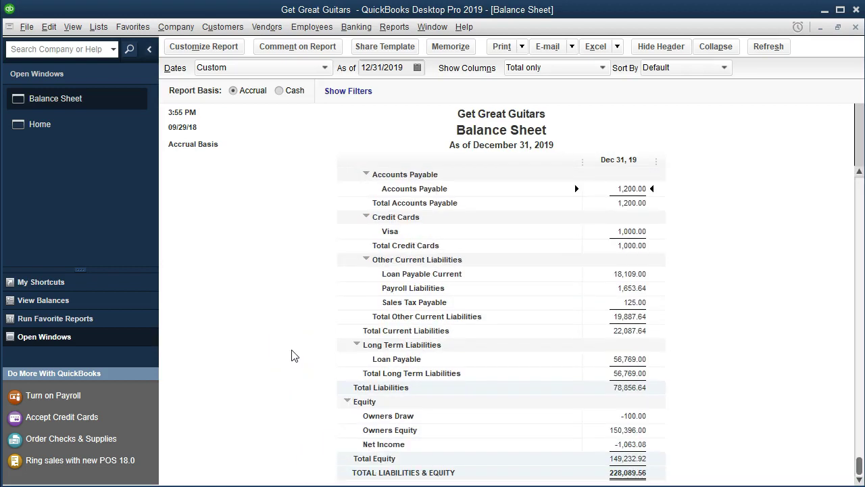
Collapse the Equity, Long Term Liabilities, Other Current Liabilities and Credit Cards groups
{"action": "left_click", "coordinate": [347, 403]}
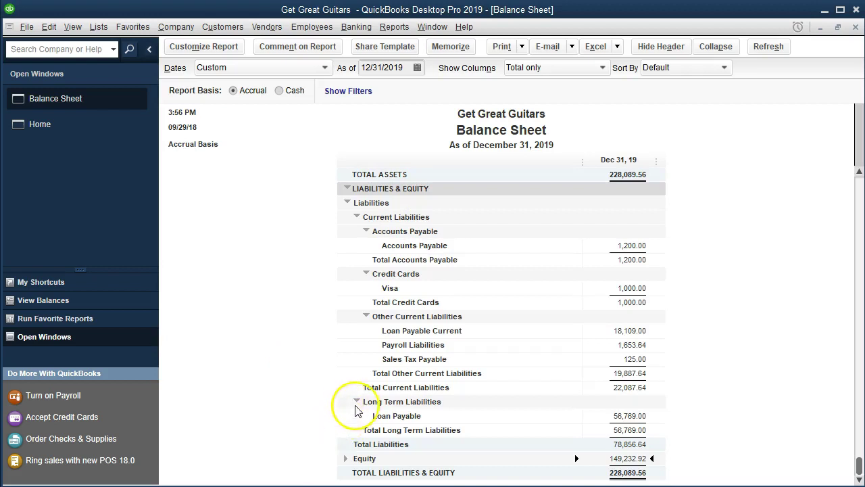
{"action": "left_click", "coordinate": [357, 402]}
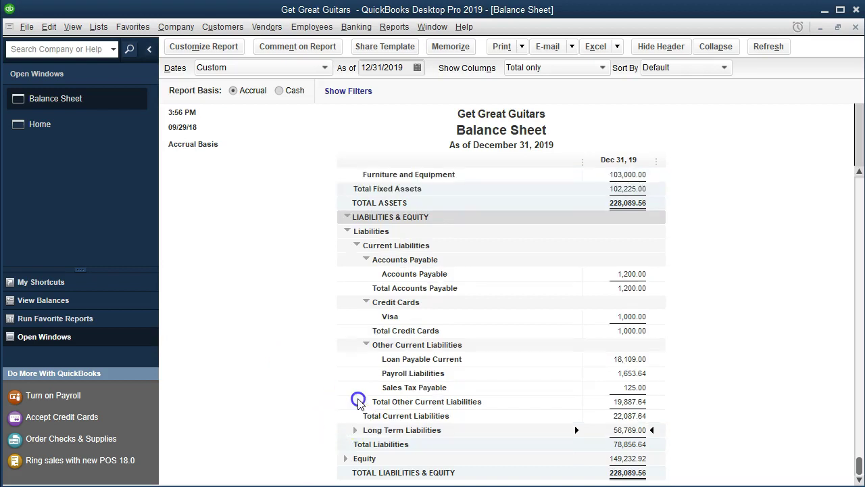
{"action": "left_click", "coordinate": [366, 343]}
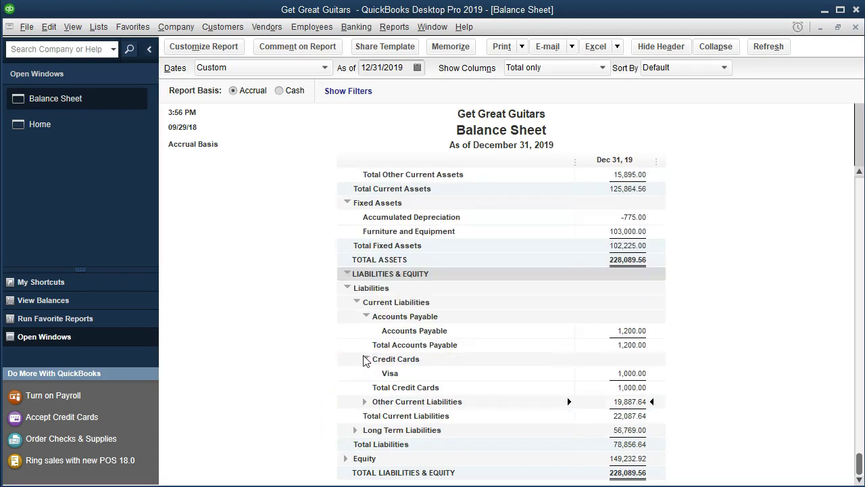
{"action": "left_click", "coordinate": [365, 359]}
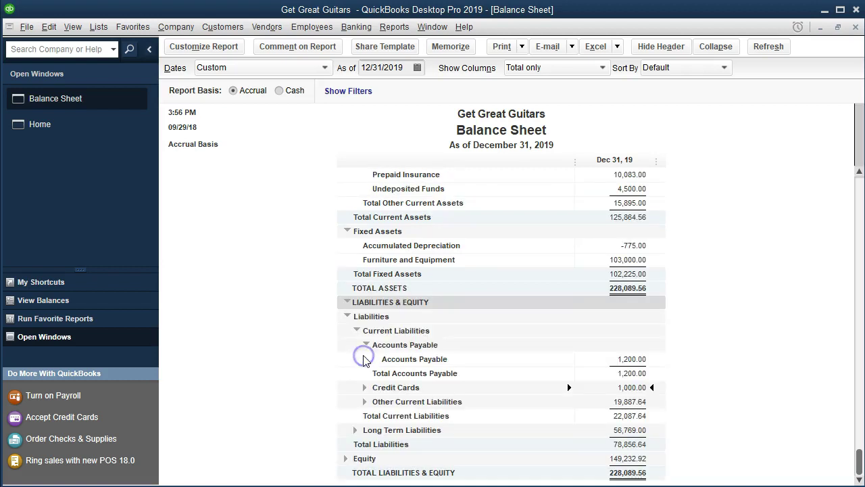
Expand the Other Current Liabilities group to view its accounts, and collapse it again
{"action": "left_click", "coordinate": [365, 401]}
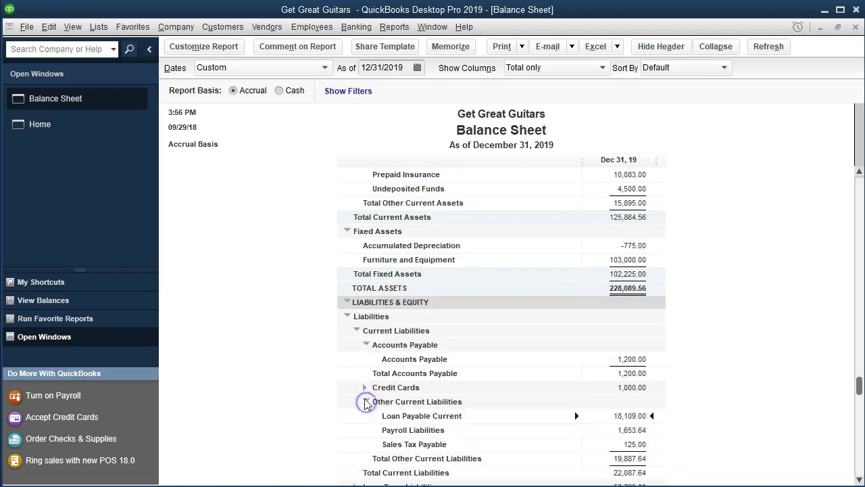
{"action": "left_click", "coordinate": [365, 402]}
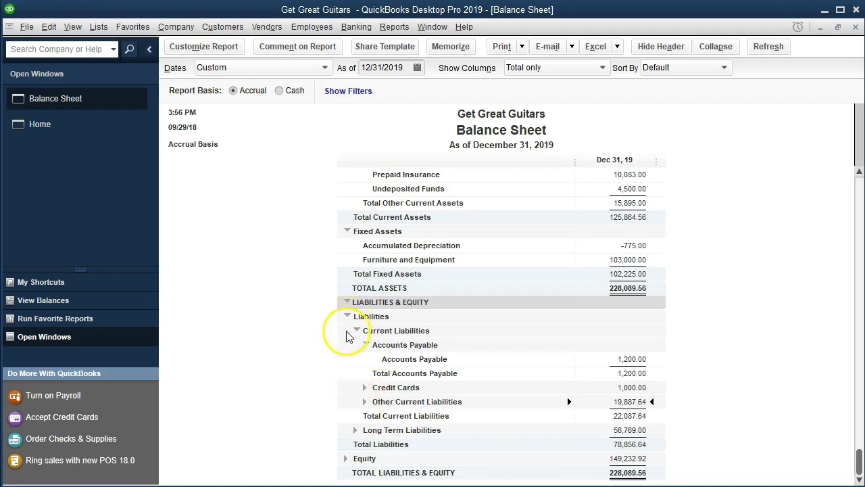
{"action": "left_click", "coordinate": [329, 352]}
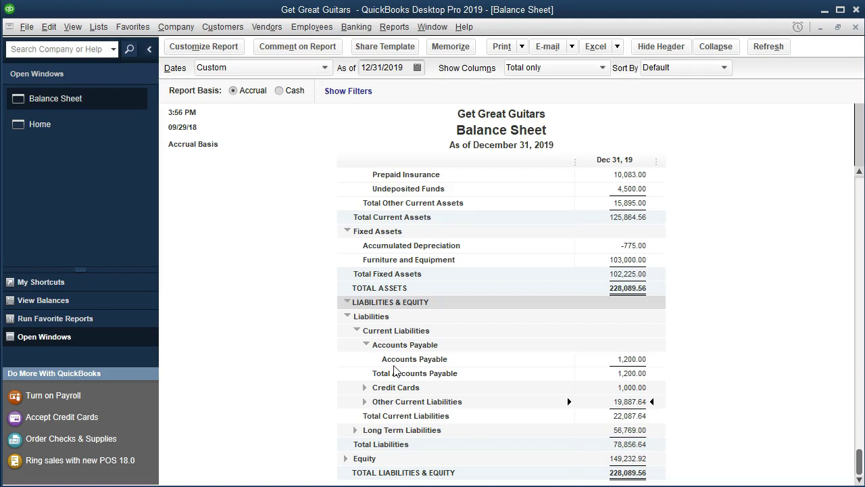
Expand the Credit Cards group and open the transaction detail behind the Visa balance
{"action": "left_click", "coordinate": [364, 390]}
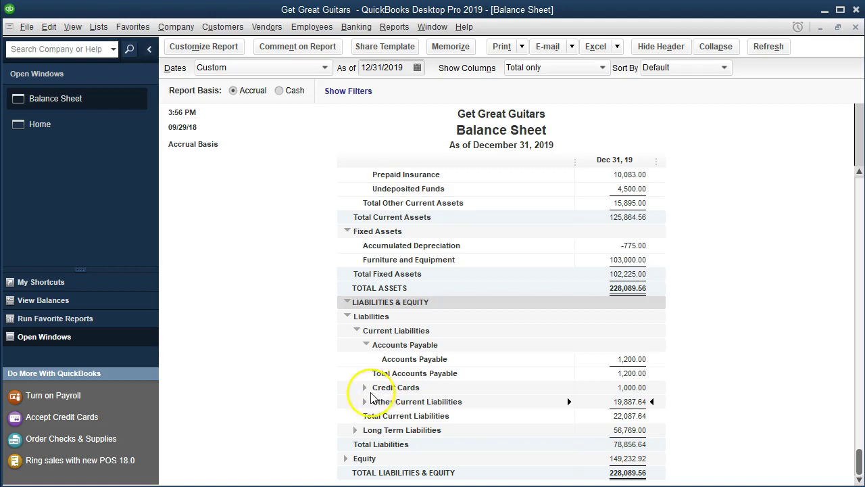
{"action": "scroll", "coordinate": [363, 391], "scroll_direction": "down", "scroll_amount": 1}
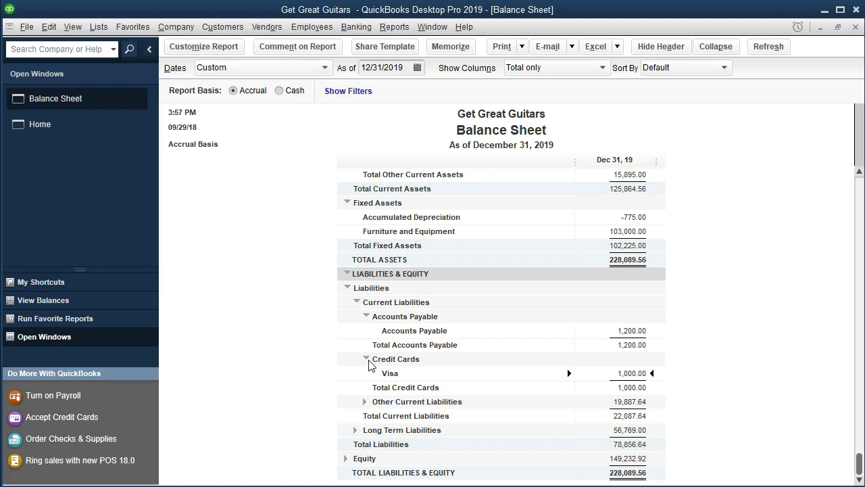
{"action": "left_click", "coordinate": [359, 365]}
{"action": "left_click", "coordinate": [359, 369]}
{"action": "left_click", "coordinate": [372, 377]}
{"action": "left_click", "coordinate": [610, 372]}
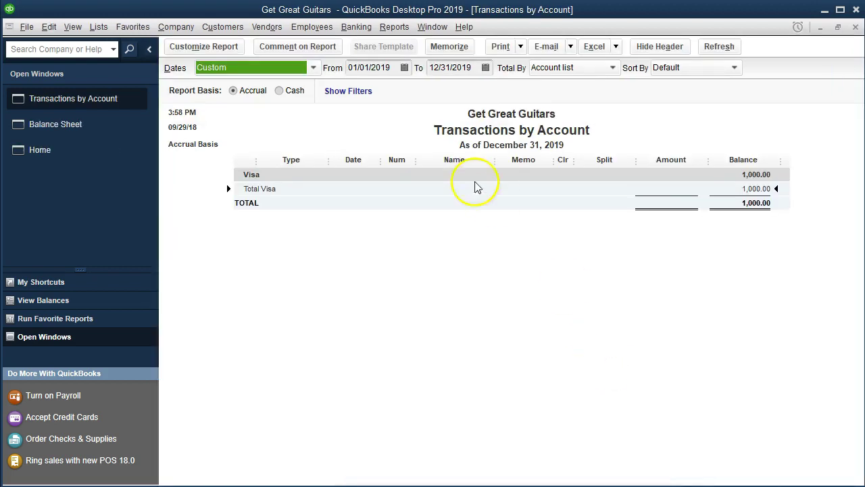
Set the Visa transaction report's start date to 12/31/2018 to view the opening entry, and close the report
{"action": "key", "text": "Tab"}
{"action": "key", "text": "minus"}
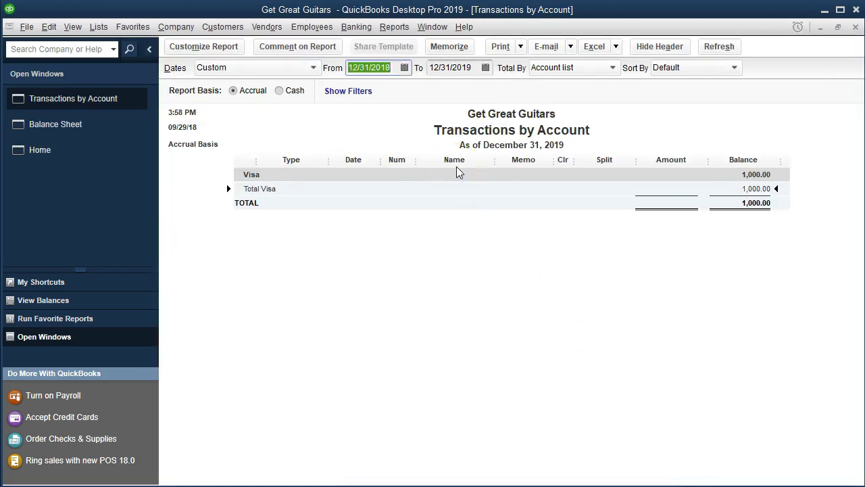
{"action": "key", "text": "Tab"}
{"action": "key", "text": "Tab"}
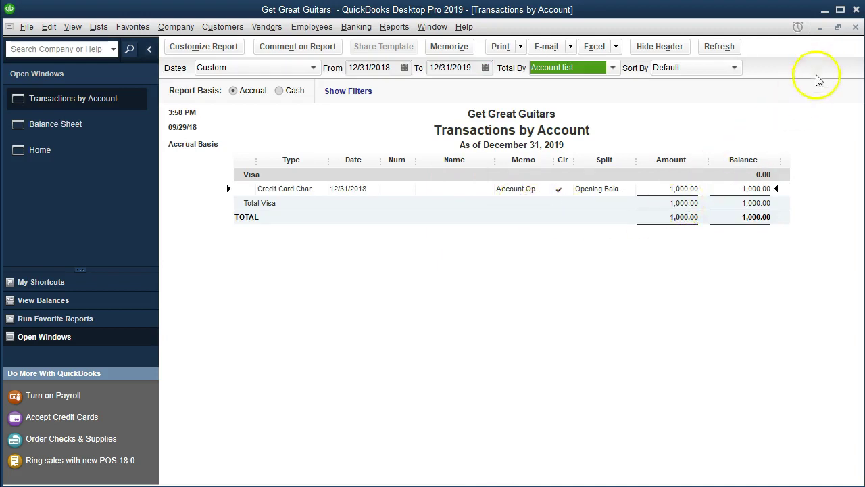
{"action": "left_click", "coordinate": [856, 29]}
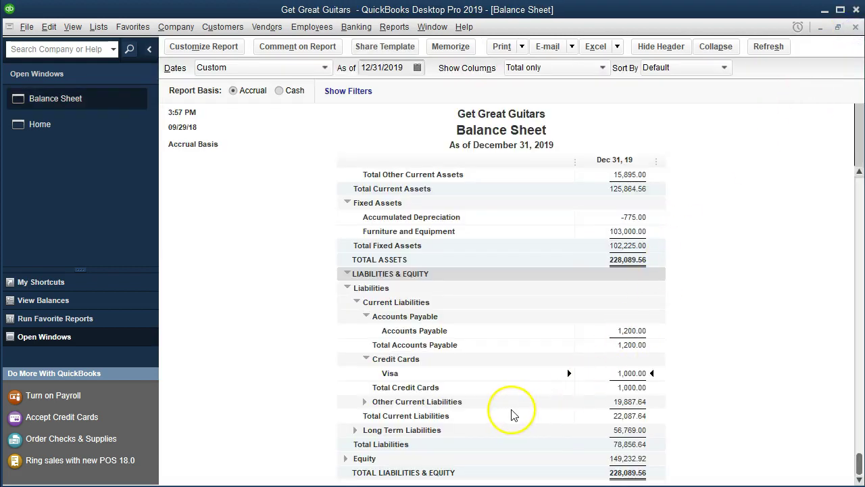
Collapse and re-expand the Credit Cards group, and expand Other Current Liabilities to show its accounts
{"action": "left_click", "coordinate": [366, 358]}
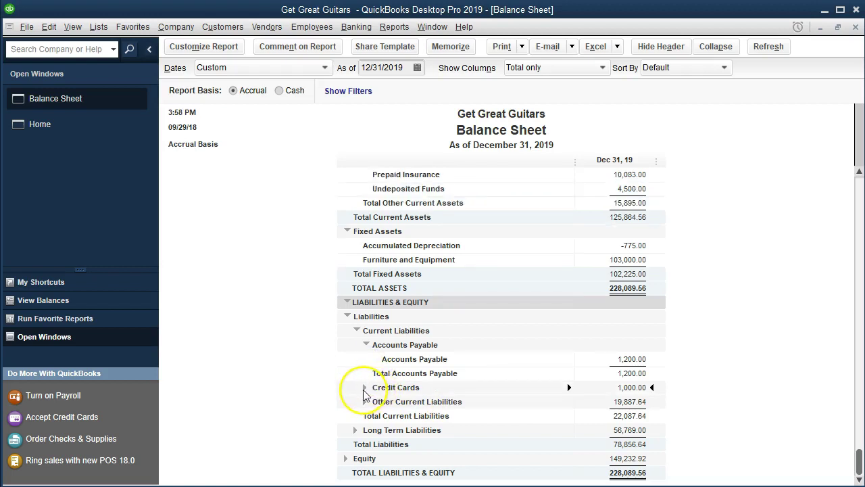
{"action": "left_click", "coordinate": [365, 387]}
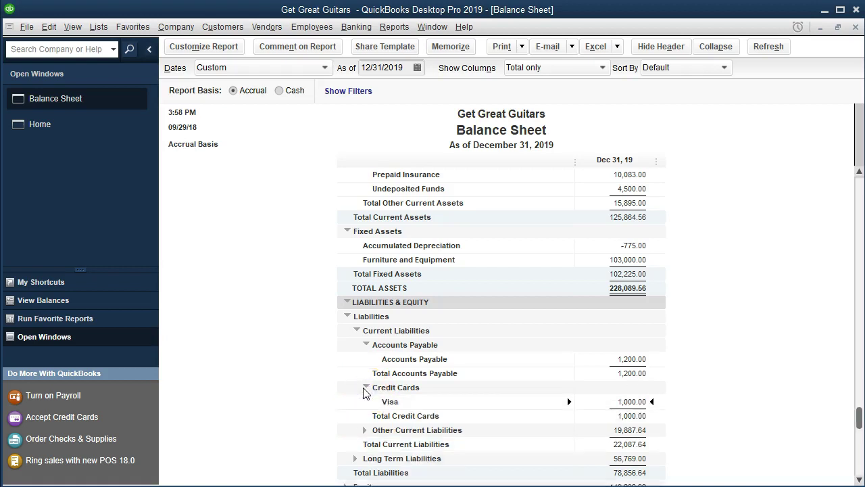
{"action": "scroll", "coordinate": [338, 386], "scroll_direction": "down", "scroll_amount": 1}
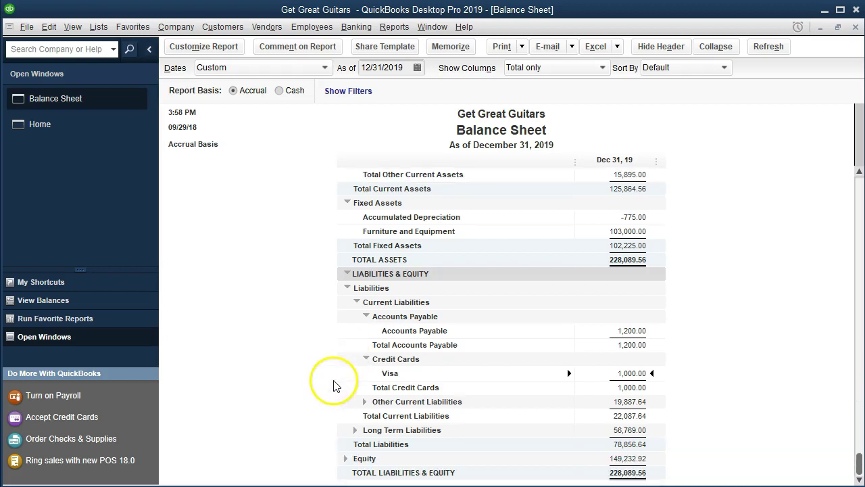
{"action": "left_click", "coordinate": [365, 405]}
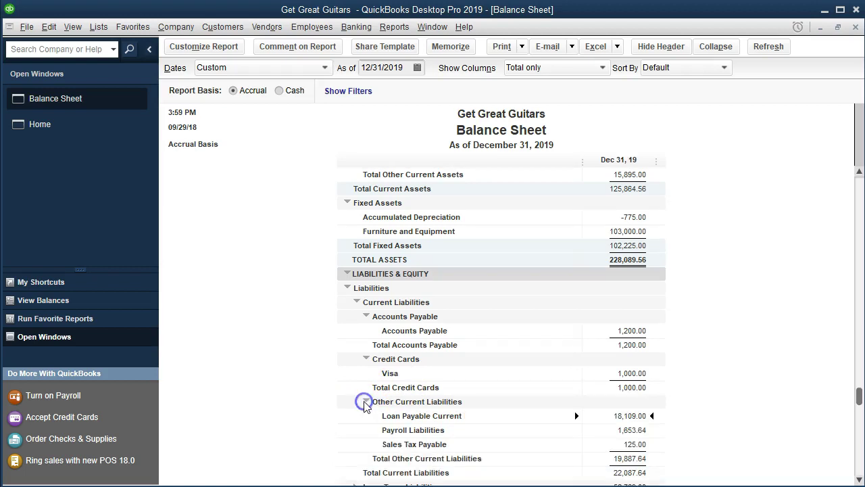
{"action": "scroll", "coordinate": [329, 411], "scroll_direction": "down", "scroll_amount": 1}
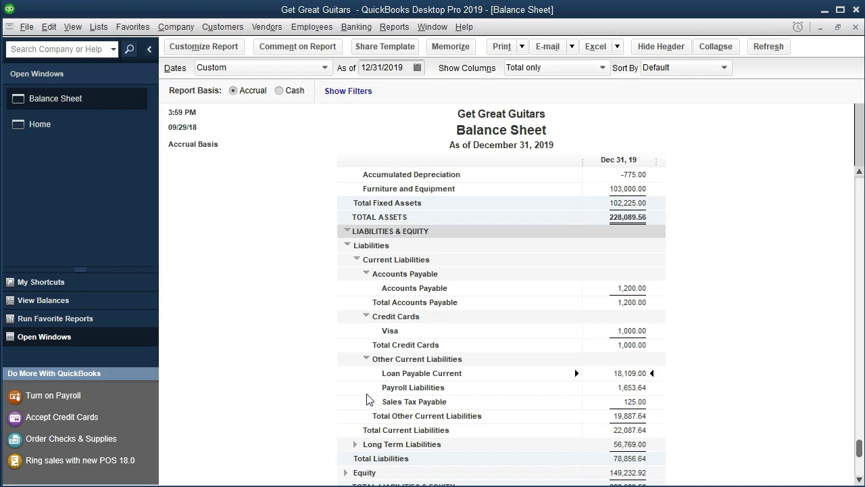
{"action": "scroll", "coordinate": [358, 391], "scroll_direction": "down", "scroll_amount": 1}
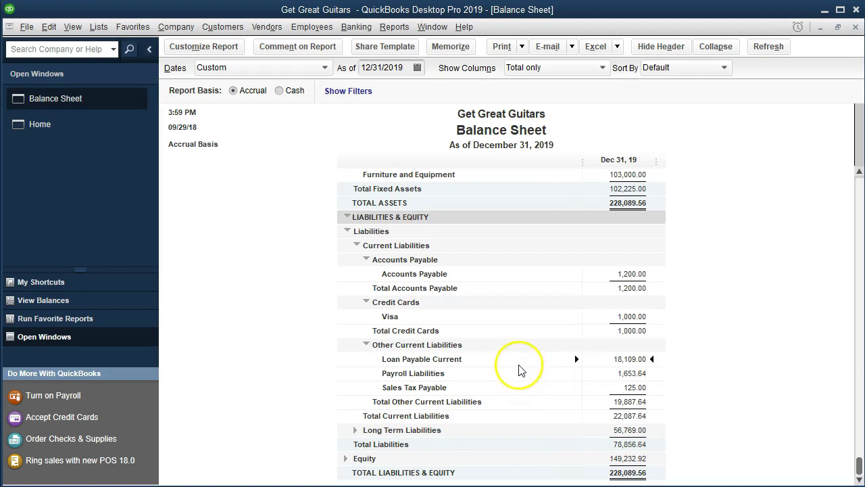
Expand the Equity group and review the balance sheet from Assets down to Total Liabilities & Equity
{"action": "left_click", "coordinate": [345, 458]}
{"action": "scroll", "coordinate": [323, 434], "scroll_direction": "down", "scroll_amount": 2}
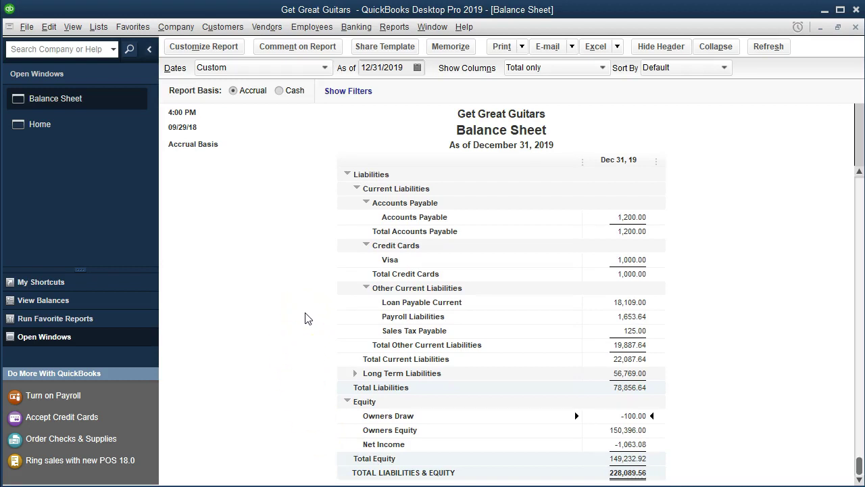
{"action": "scroll", "coordinate": [305, 318], "scroll_direction": "up", "scroll_amount": 3}
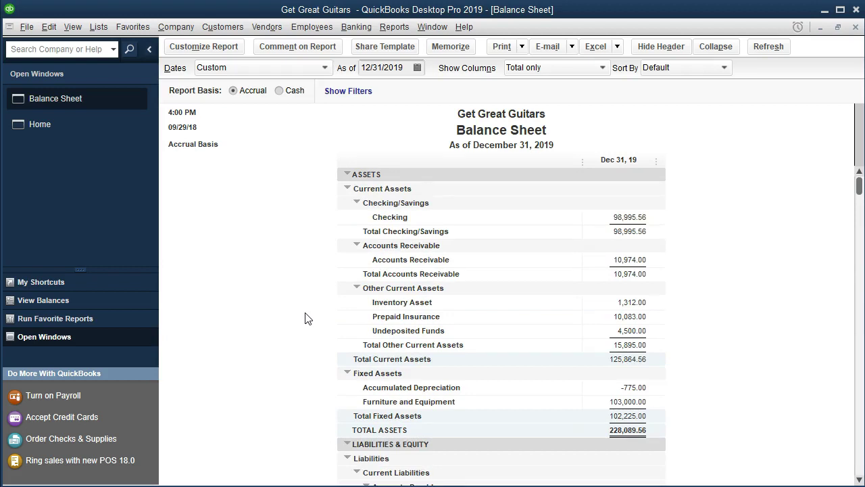
{"action": "scroll", "coordinate": [304, 318], "scroll_direction": "down", "scroll_amount": 5}
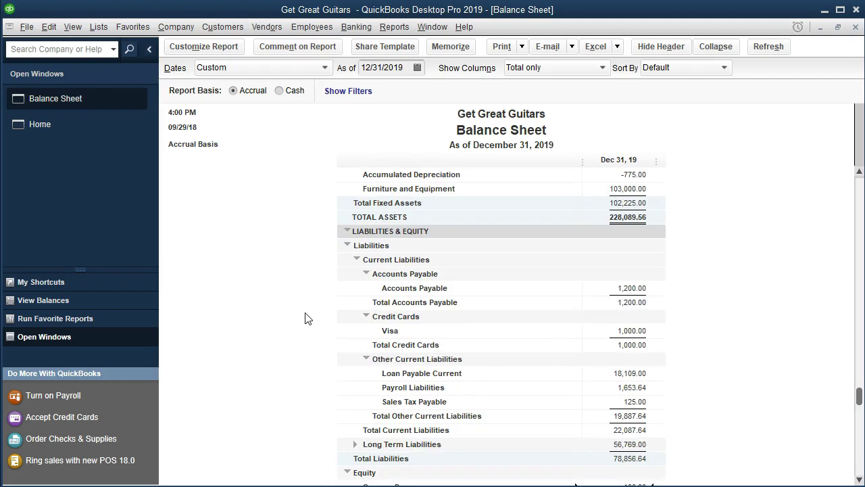
{"action": "scroll", "coordinate": [305, 319], "scroll_direction": "down", "scroll_amount": 2}
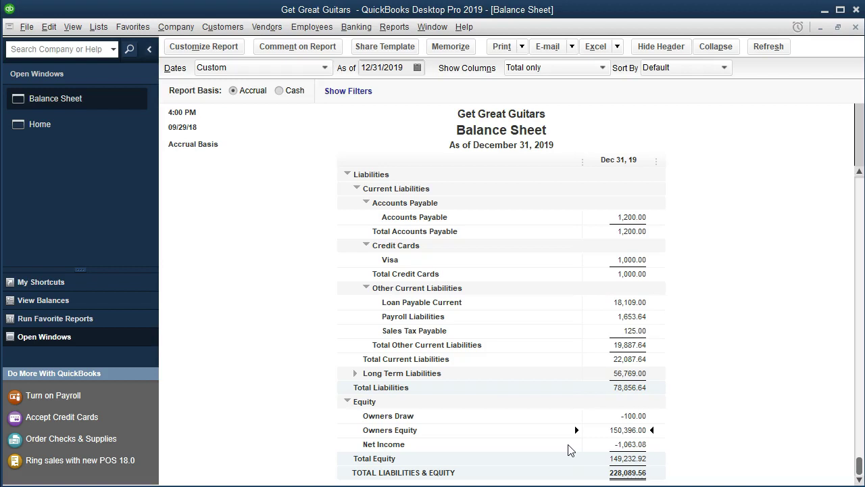
Select the Owners Equity amount, compare it with the asset section, and select the Net Income amount
{"action": "double_click", "coordinate": [595, 430]}
{"action": "scroll", "coordinate": [594, 429], "scroll_direction": "up", "scroll_amount": 4}
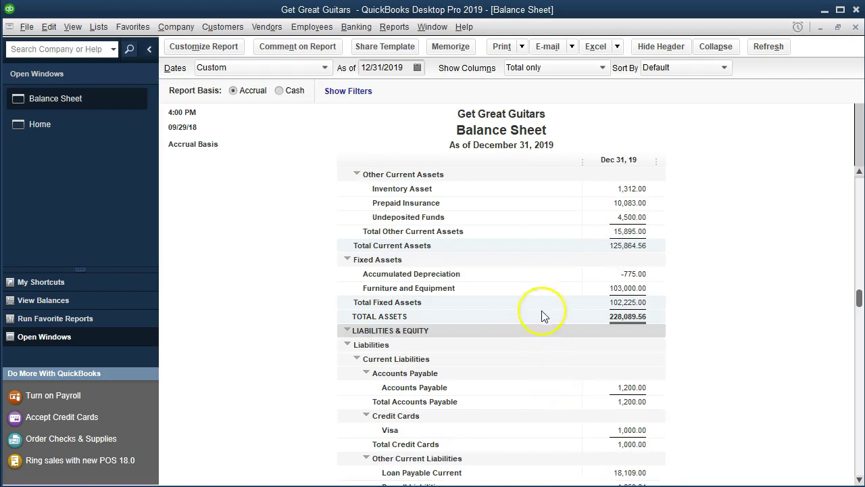
{"action": "scroll", "coordinate": [547, 381], "scroll_direction": "down", "scroll_amount": 4}
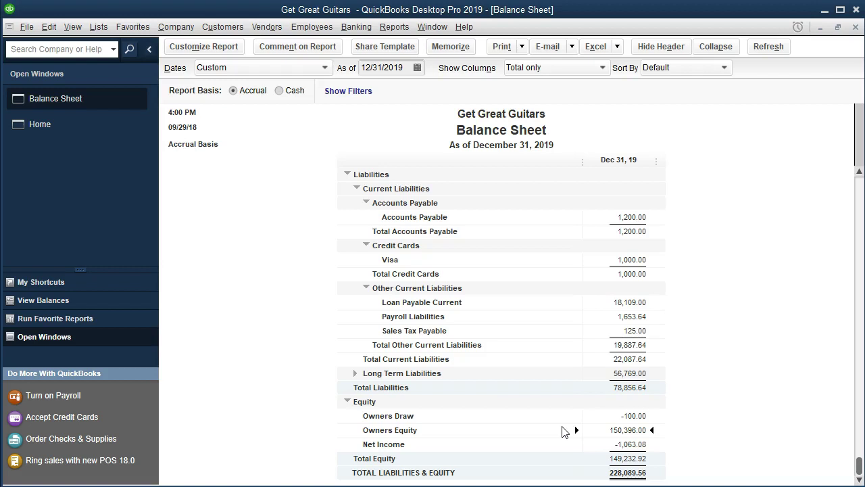
{"action": "double_click", "coordinate": [610, 444]}
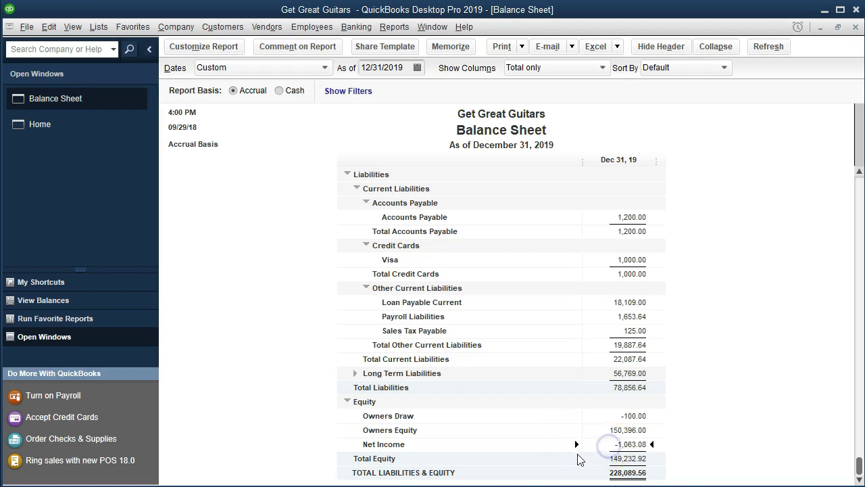
{"action": "left_click", "coordinate": [689, 451]}
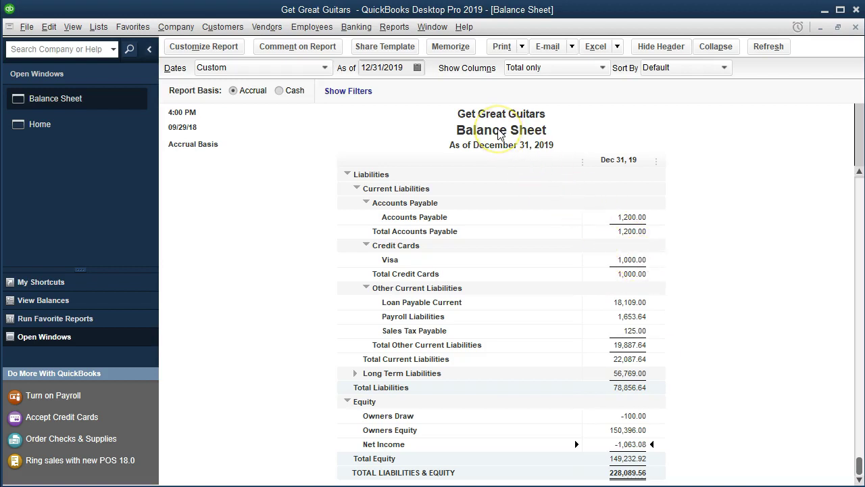
Generate the Profit & Loss Standard report for 01/01/2019 to 12/31/2019
{"action": "left_click", "coordinate": [396, 27]}
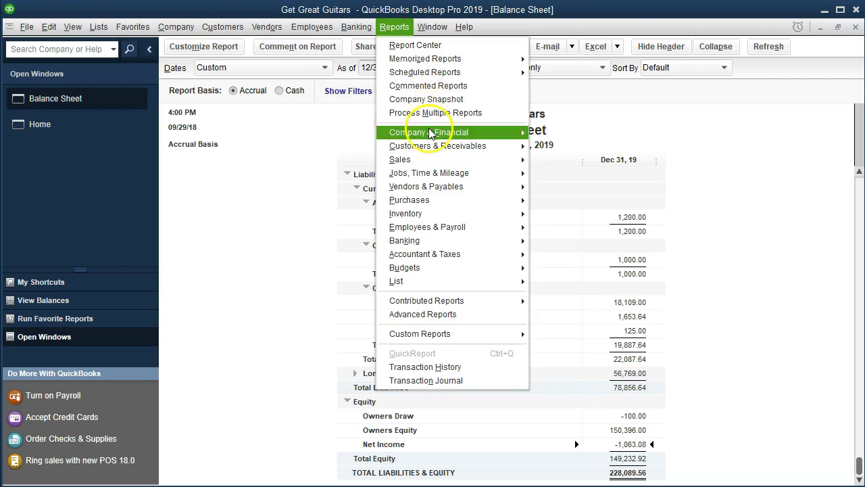
{"action": "mouse_move", "coordinate": [466, 132]}
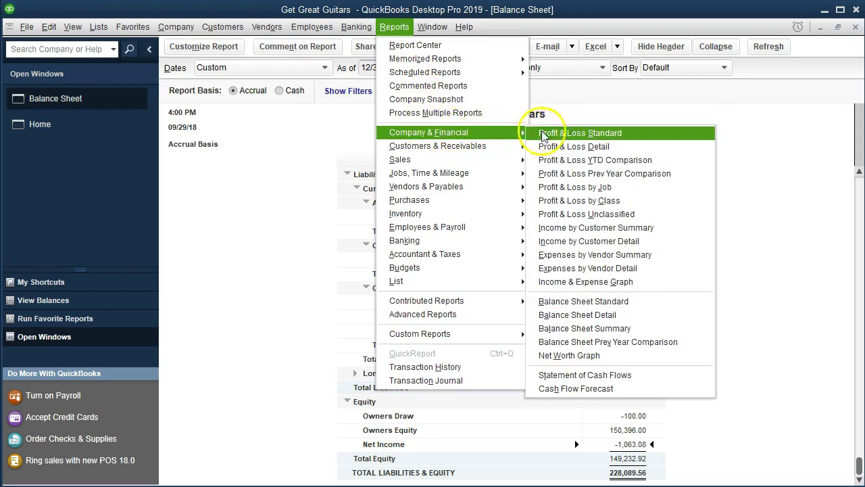
{"action": "left_click", "coordinate": [641, 138]}
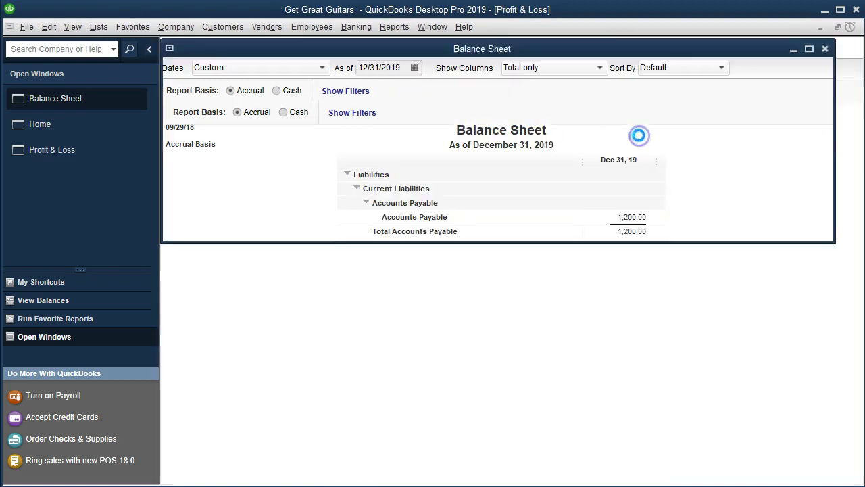
{"action": "key", "text": "Tab"}
{"action": "type", "text": "01"}
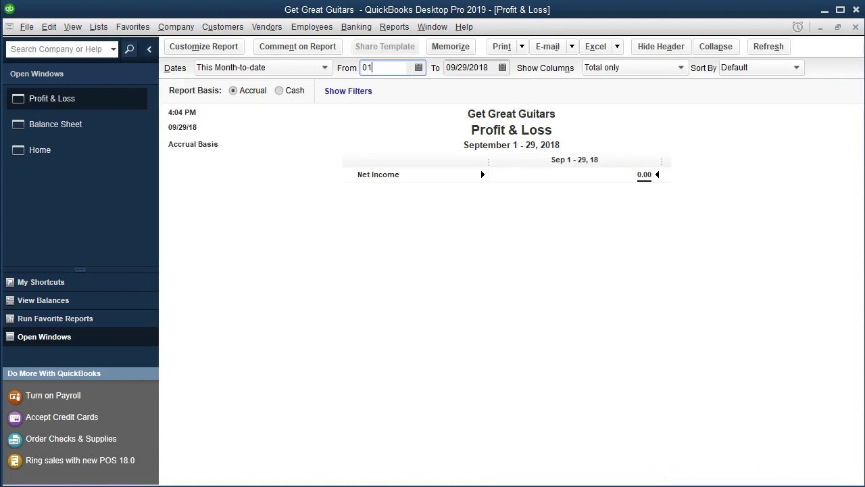
{"action": "type", "text": "/01/2019"}
{"action": "key", "text": "Tab"}
{"action": "type", "text": "12/31/2019"}
{"action": "key", "text": "Tab"}
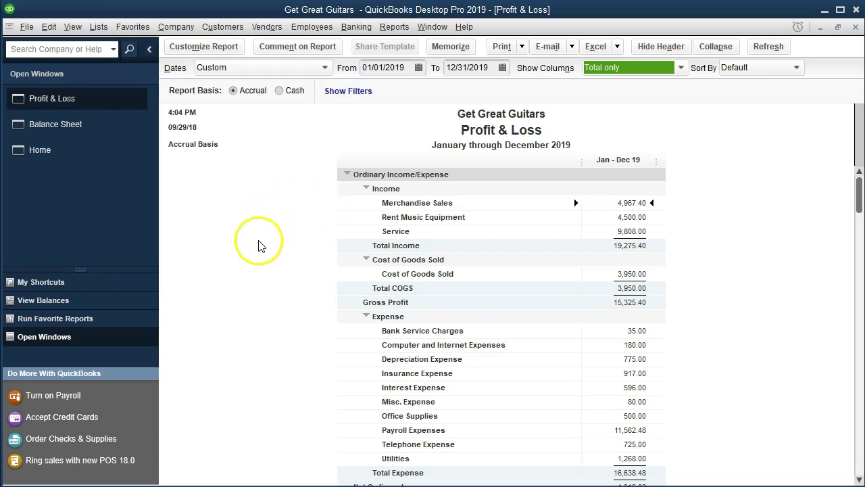
View the Profit & Loss down to Net Income, and return to the Balance Sheet to check its equity amounts
{"action": "scroll", "coordinate": [295, 332], "scroll_direction": "down", "scroll_amount": 3}
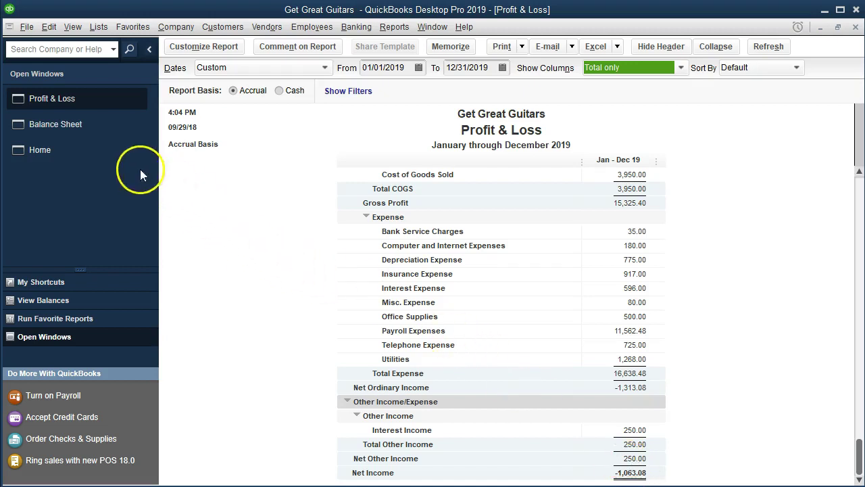
{"action": "left_click", "coordinate": [105, 130]}
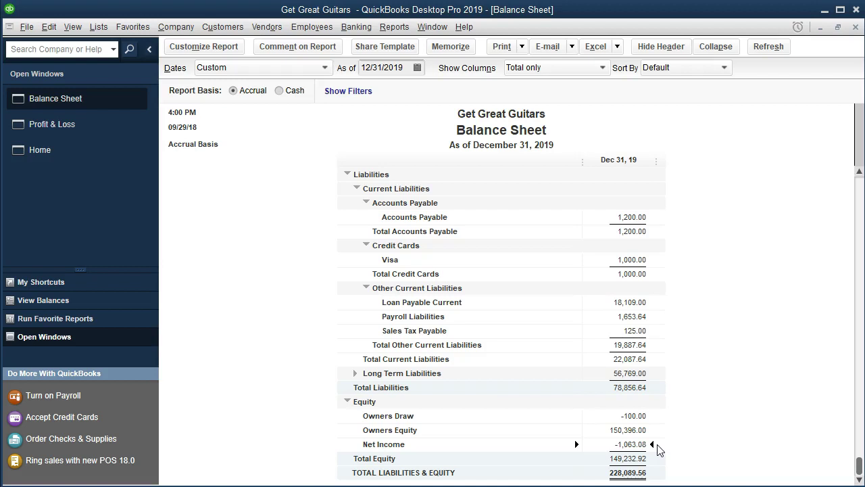
{"action": "left_click", "coordinate": [642, 431]}
{"action": "left_click", "coordinate": [648, 416]}
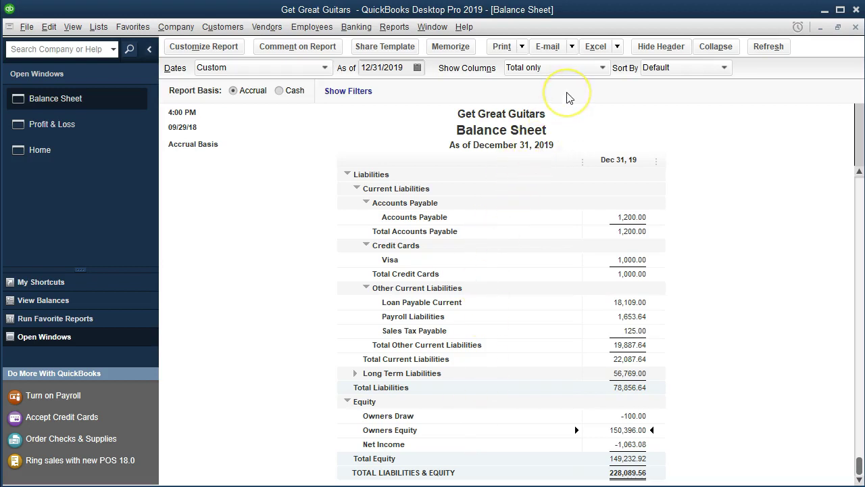
Export the balance sheet to a new worksheet in a new Excel workbook
{"action": "left_click", "coordinate": [617, 48]}
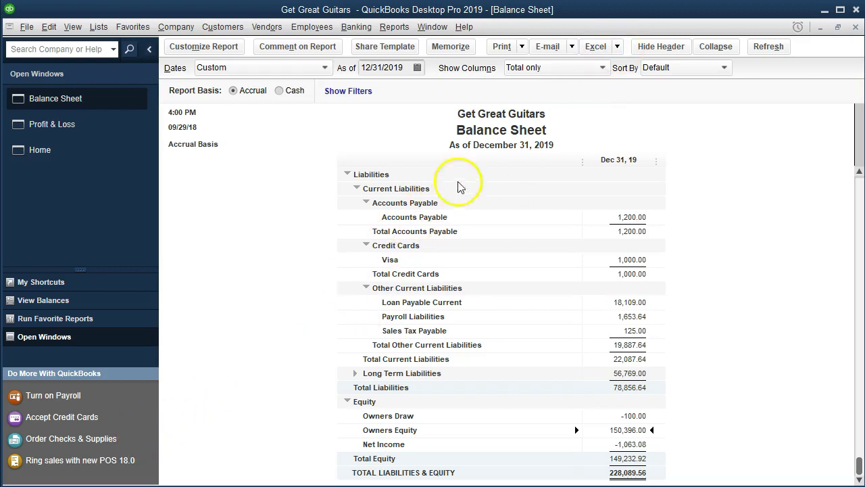
{"action": "left_click", "coordinate": [617, 48]}
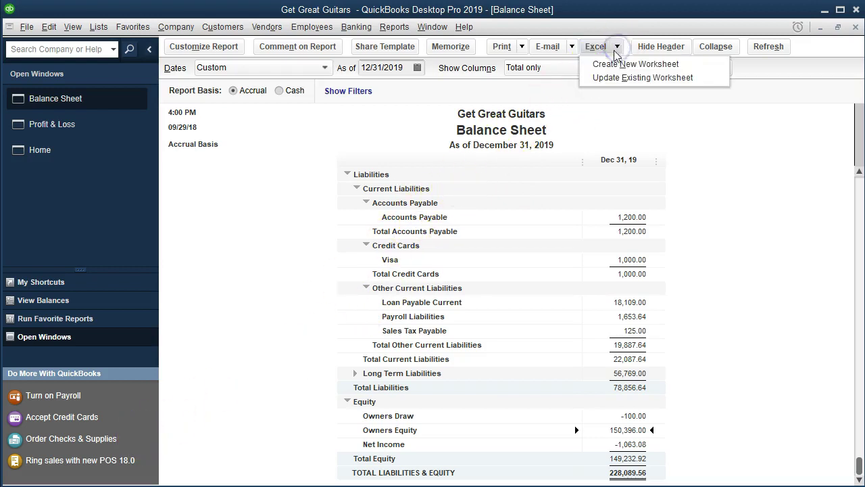
{"action": "left_click", "coordinate": [687, 66]}
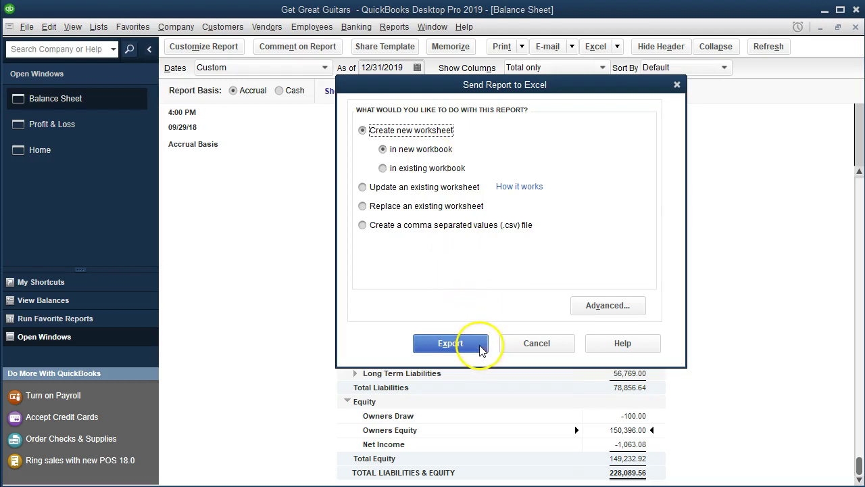
{"action": "left_click", "coordinate": [450, 344]}
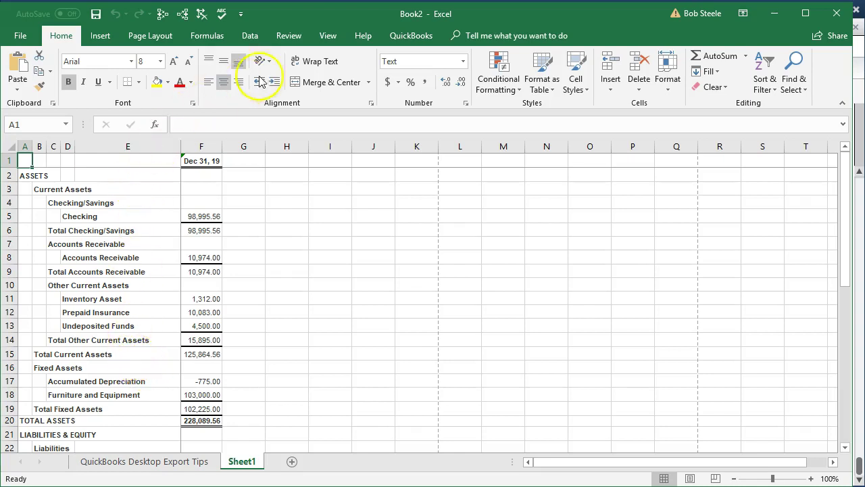
View the exported balance sheet with its report header in Page Layout view, and return to Normal view
{"action": "left_click", "coordinate": [327, 35]}
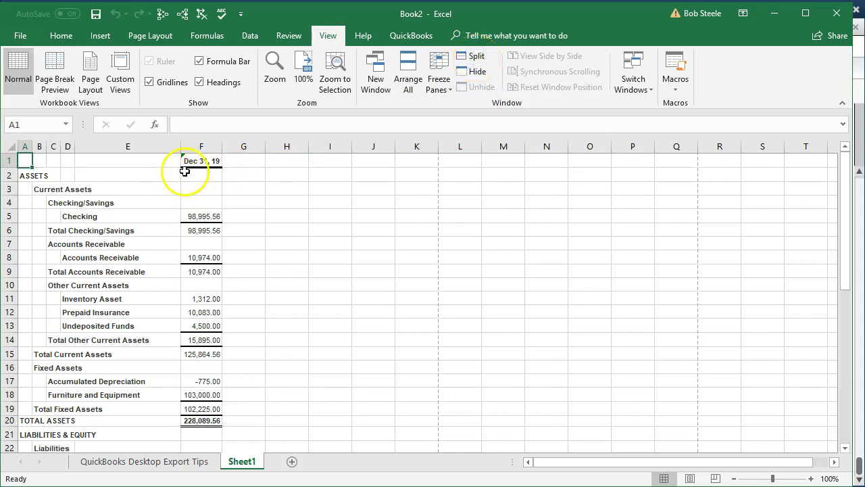
{"action": "left_click", "coordinate": [690, 478]}
{"action": "scroll", "coordinate": [523, 334], "scroll_direction": "down", "scroll_amount": 12}
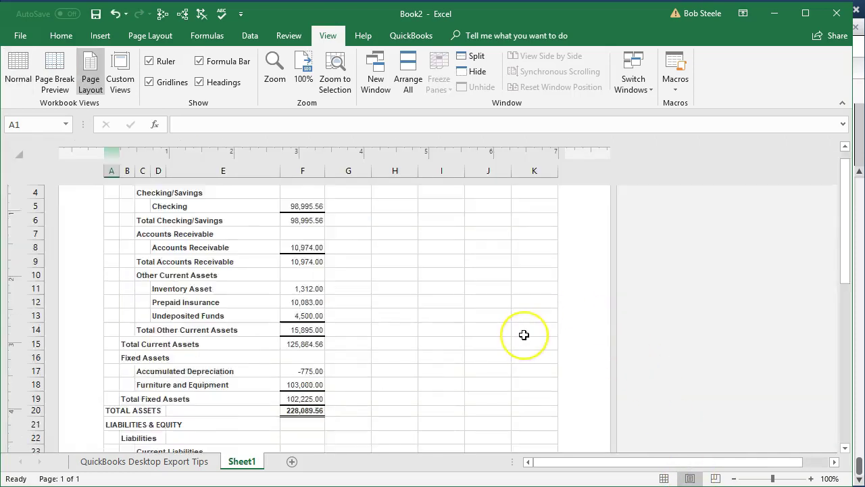
{"action": "scroll", "coordinate": [523, 335], "scroll_direction": "up", "scroll_amount": 12}
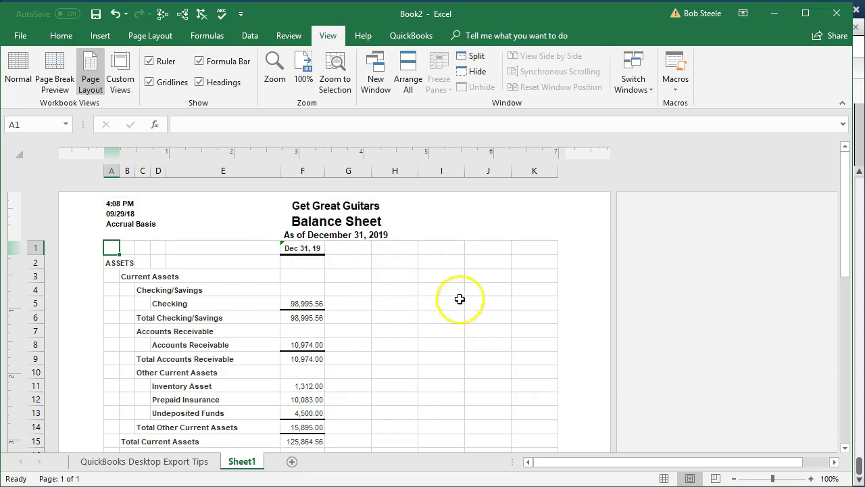
{"action": "left_click", "coordinate": [663, 479]}
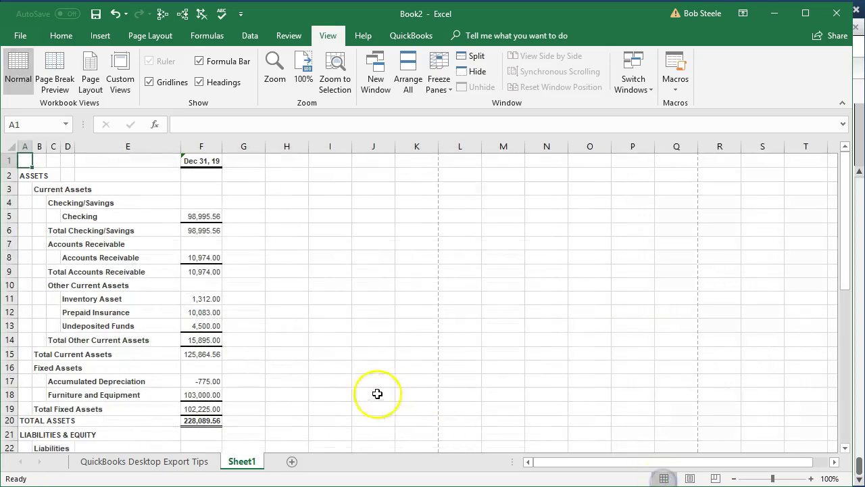
{"action": "left_click", "coordinate": [295, 394]}
{"action": "left_click", "coordinate": [295, 394]}
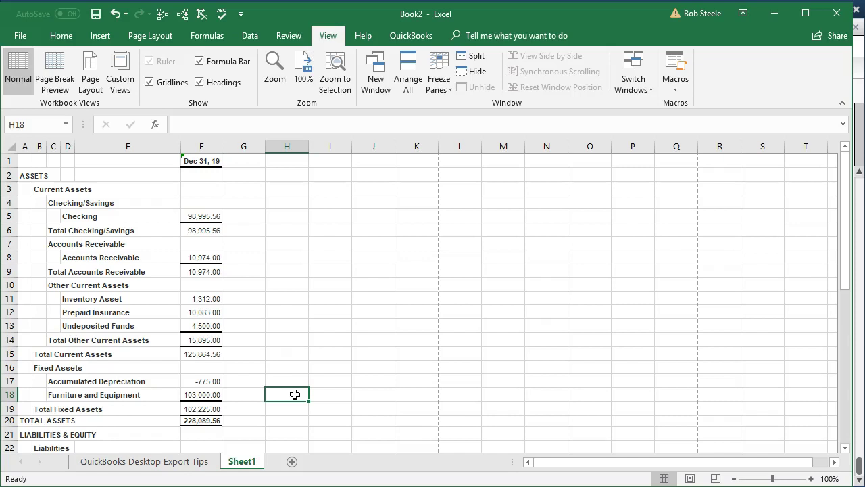
Rename the Sheet1 worksheet as BS 1
{"action": "left_click", "coordinate": [246, 464]}
{"action": "double_click", "coordinate": [246, 463]}
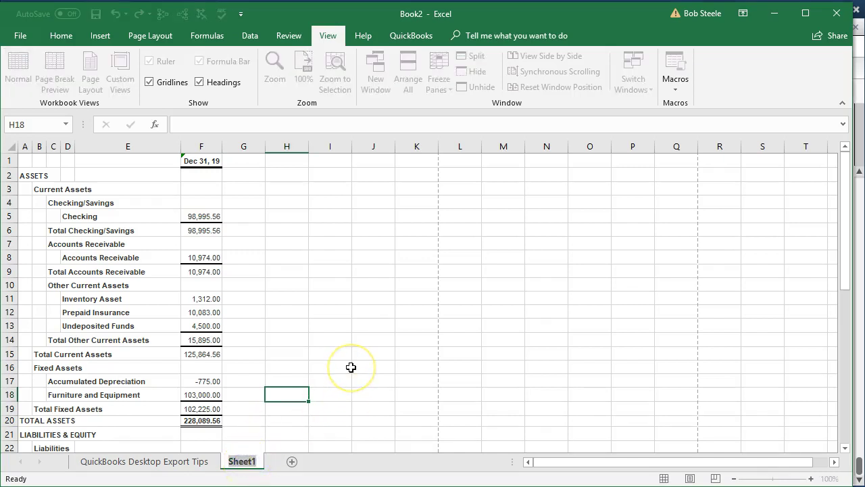
{"action": "type", "text": "BS"}
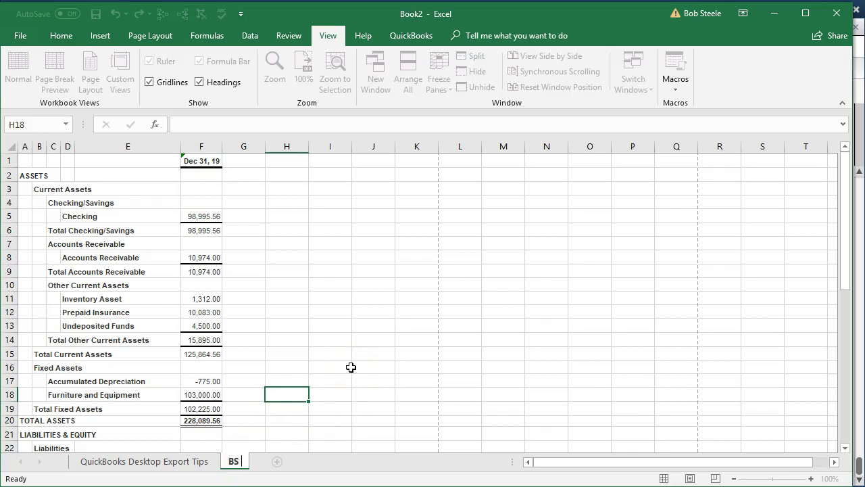
{"action": "type", "text": " 1"}
{"action": "left_click", "coordinate": [349, 367]}
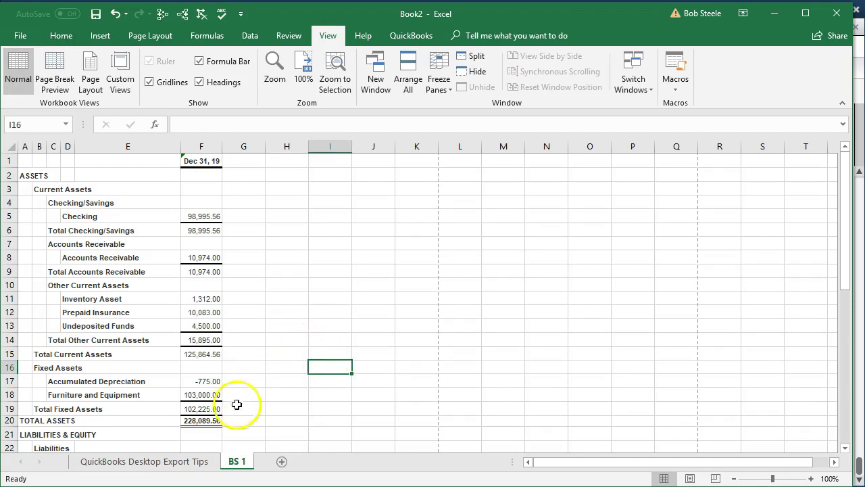
Inspect the formulas behind the TOTAL ASSETS and TOTAL LIABILITIES & EQUITY amounts without changing them
{"action": "double_click", "coordinate": [203, 422]}
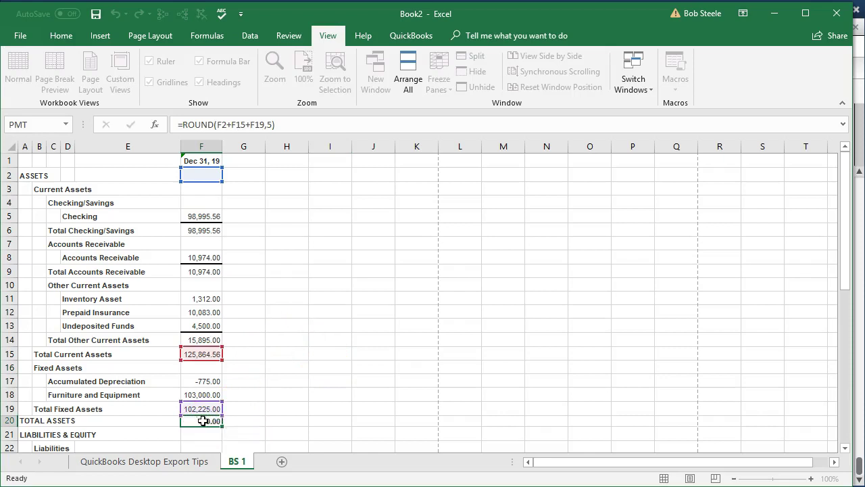
{"action": "key", "text": "Return"}
{"action": "scroll", "coordinate": [295, 388], "scroll_direction": "down", "scroll_amount": 3}
{"action": "scroll", "coordinate": [296, 389], "scroll_direction": "down", "scroll_amount": 6}
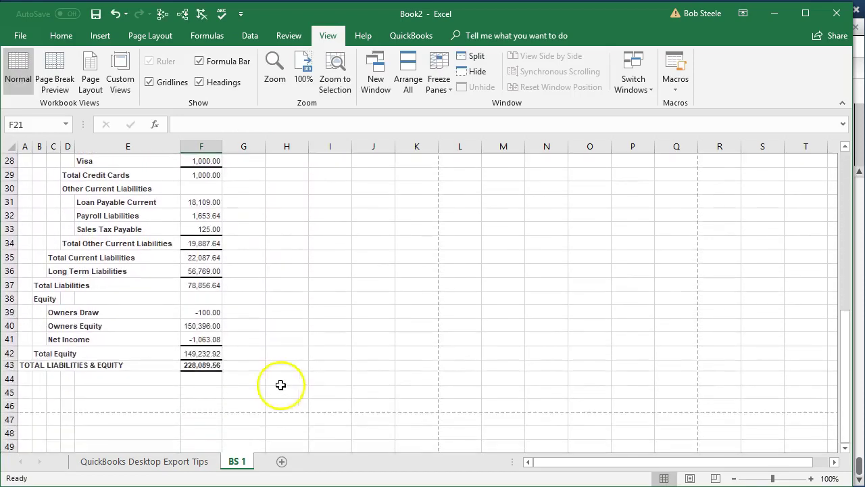
{"action": "double_click", "coordinate": [206, 366]}
{"action": "scroll", "coordinate": [213, 366], "scroll_direction": "up", "scroll_amount": 1}
{"action": "scroll", "coordinate": [213, 365], "scroll_direction": "up", "scroll_amount": 1}
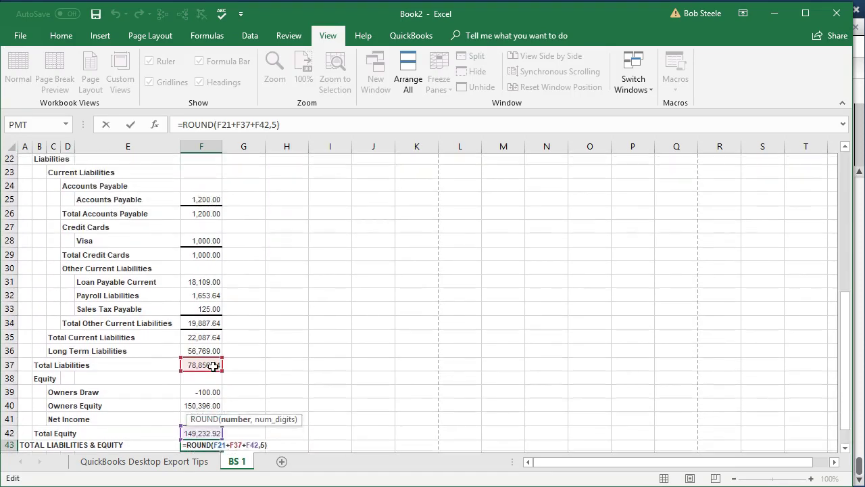
{"action": "key", "text": "Escape"}
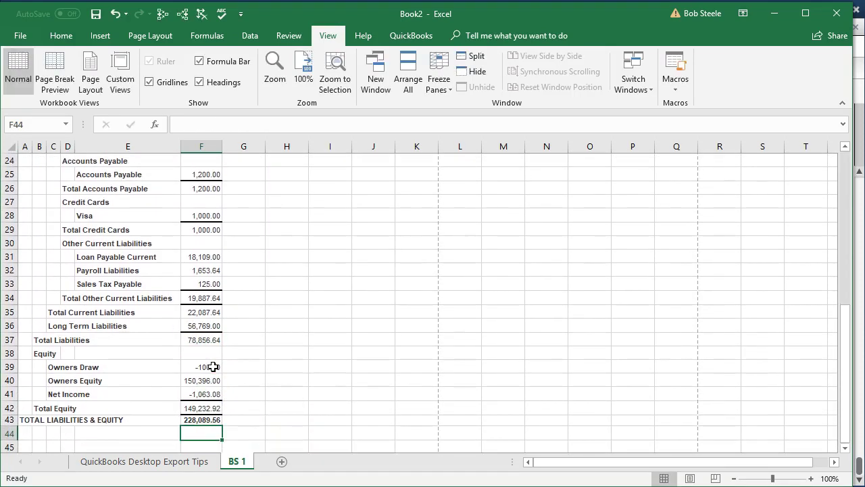
Inspect the formulas behind Total Liabilities, Total Other Current Liabilities and Total Credit Cards, and return to the start of the sheet
{"action": "double_click", "coordinate": [206, 338]}
{"action": "key", "text": "Escape"}
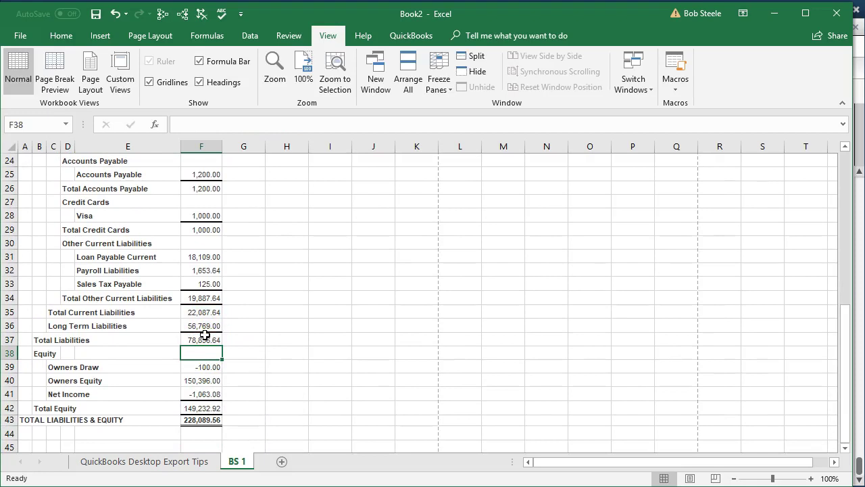
{"action": "double_click", "coordinate": [216, 298]}
{"action": "key", "text": "Return"}
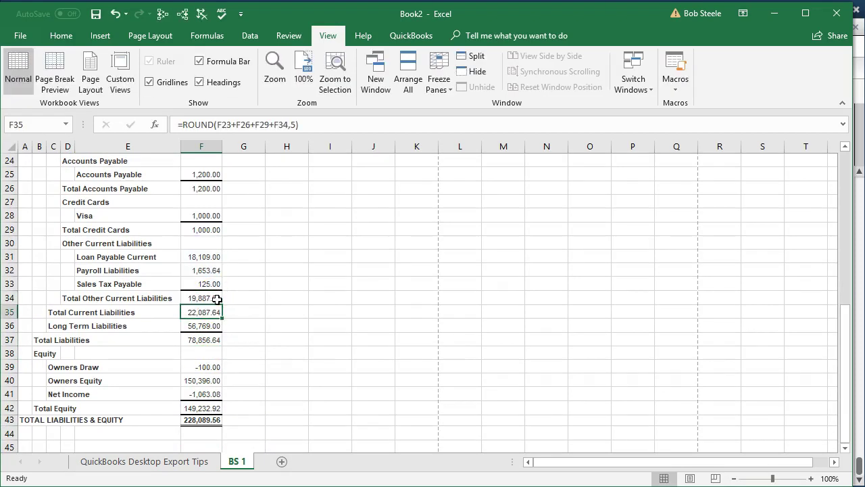
{"action": "left_click", "coordinate": [204, 216]}
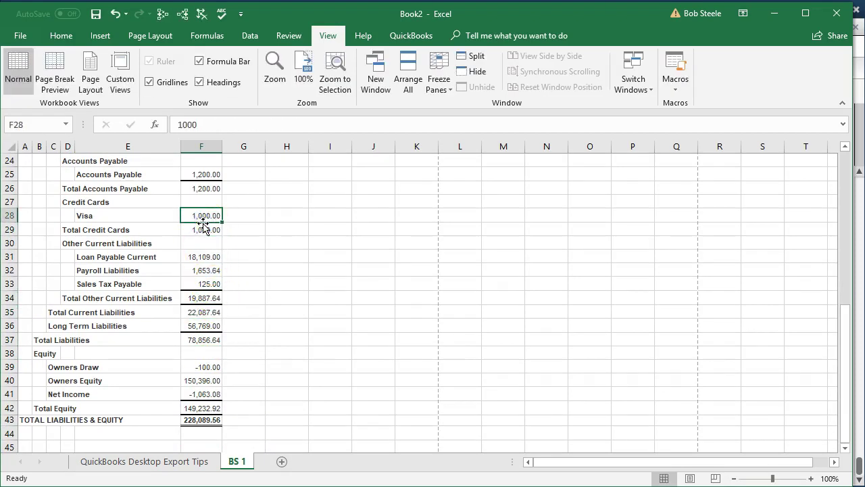
{"action": "double_click", "coordinate": [201, 230]}
{"action": "key", "text": "Return"}
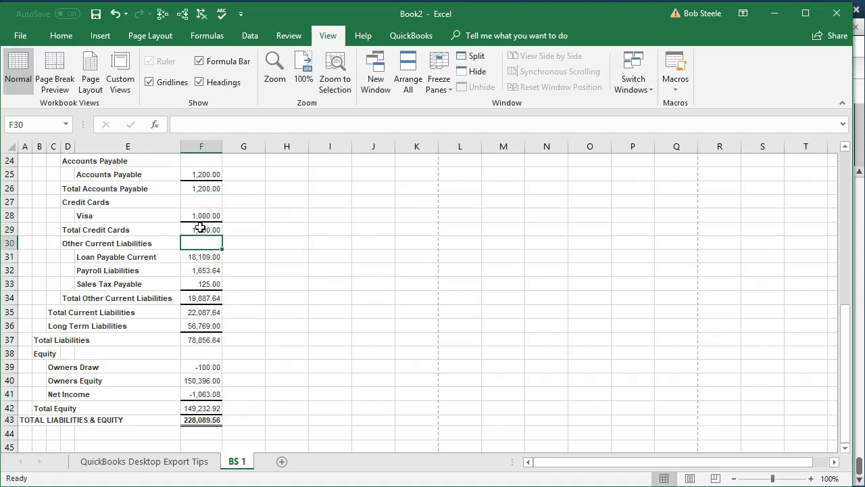
{"action": "scroll", "coordinate": [234, 263], "scroll_direction": "up", "scroll_amount": 6}
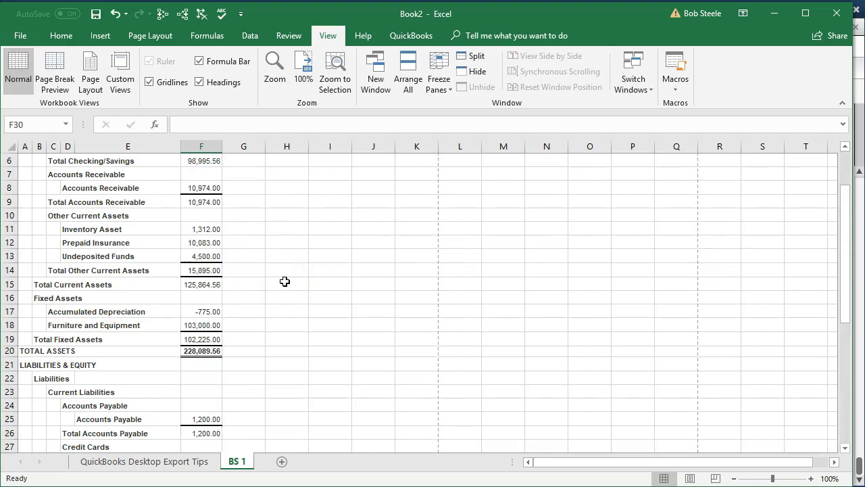
{"action": "scroll", "coordinate": [284, 281], "scroll_direction": "up", "scroll_amount": 2}
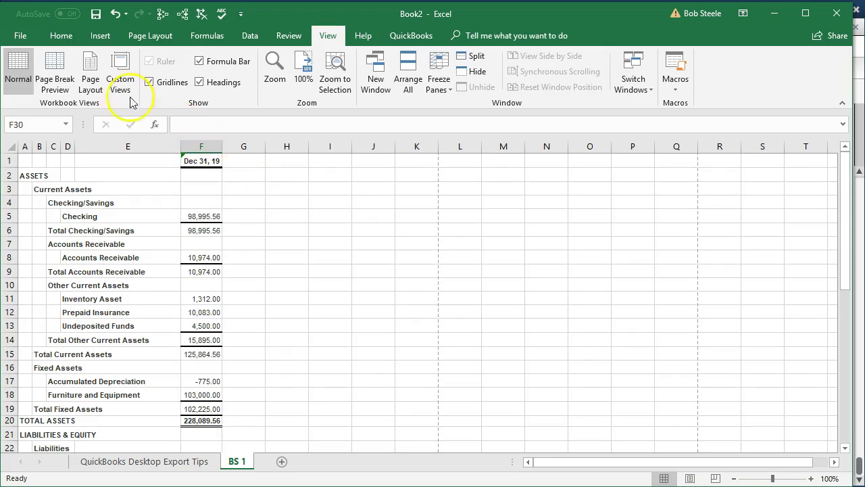
Start saving the workbook under a new name and browse to the Reports folder inside Get Great Guitars on the Desktop
{"action": "left_click", "coordinate": [26, 35]}
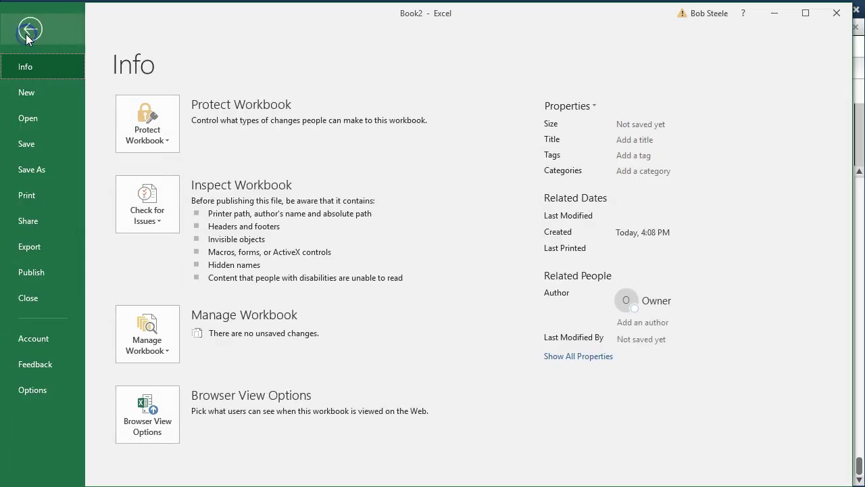
{"action": "left_click", "coordinate": [47, 169]}
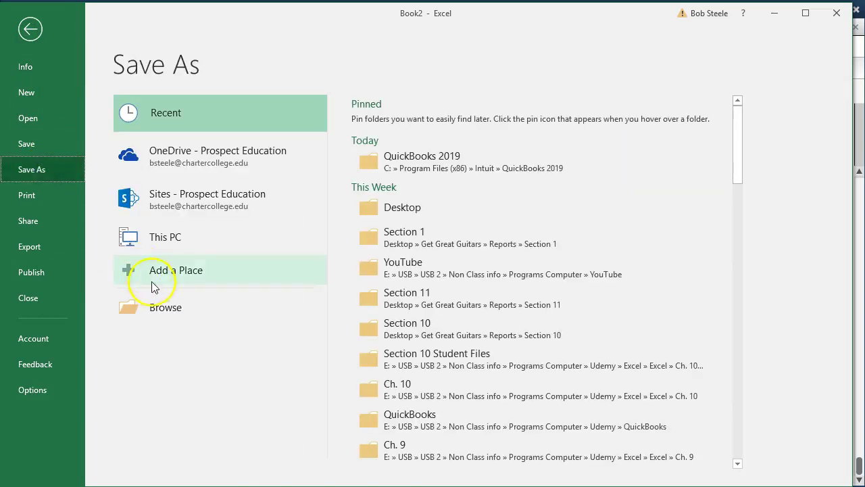
{"action": "left_click", "coordinate": [156, 303]}
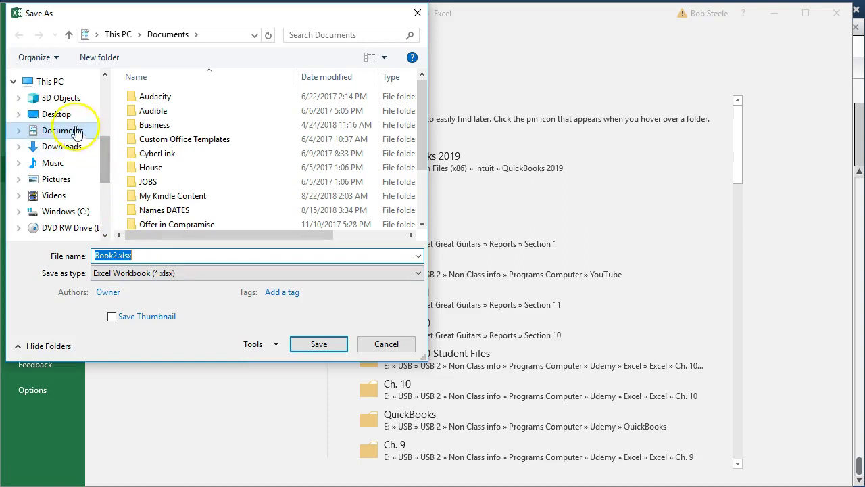
{"action": "left_click", "coordinate": [60, 114]}
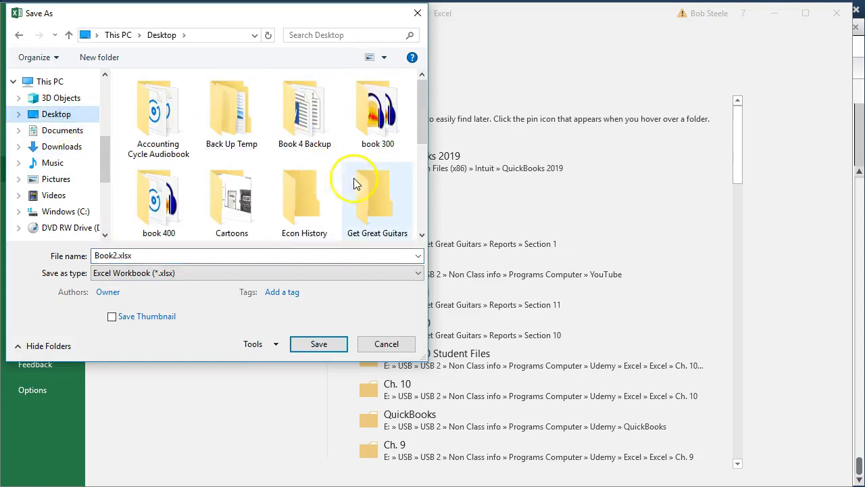
{"action": "left_click", "coordinate": [365, 179]}
{"action": "double_click", "coordinate": [366, 179]}
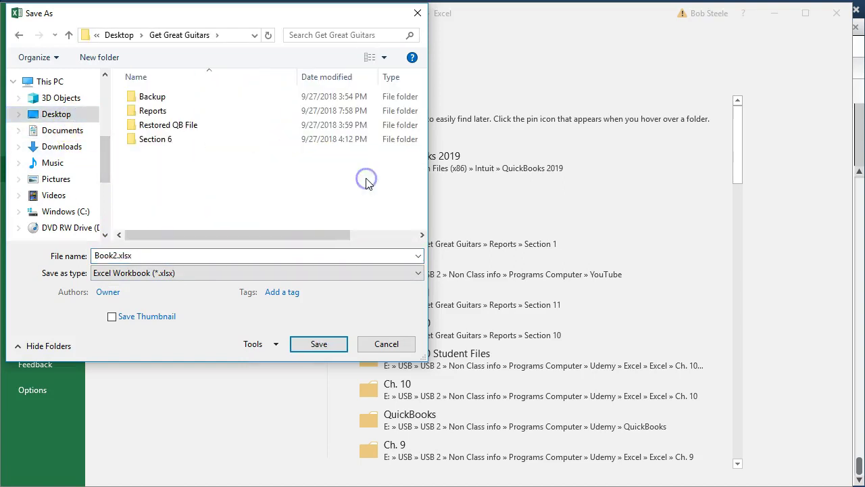
{"action": "double_click", "coordinate": [167, 113]}
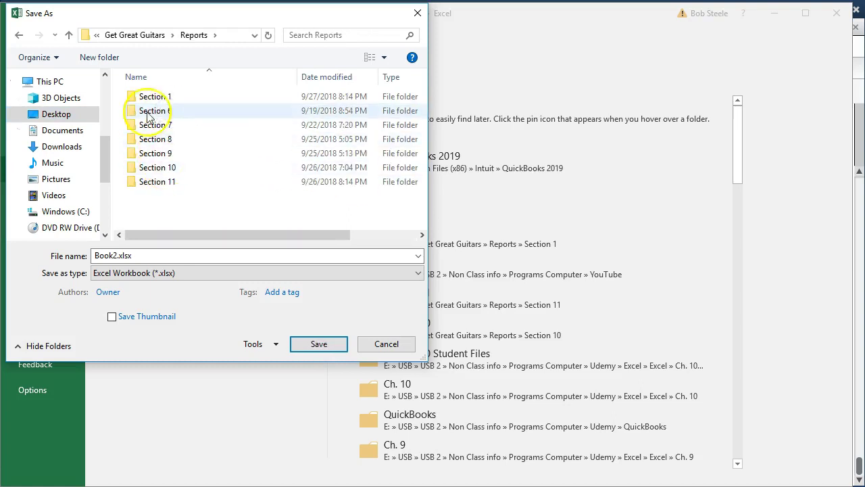
Create a folder named Section 2 inside the Reports folder and open it as the save location
{"action": "right_click", "coordinate": [161, 206]}
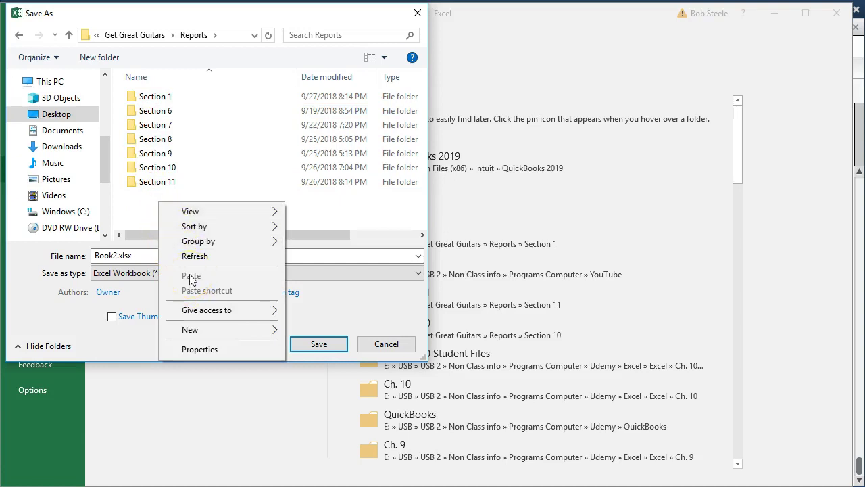
{"action": "left_click", "coordinate": [101, 59]}
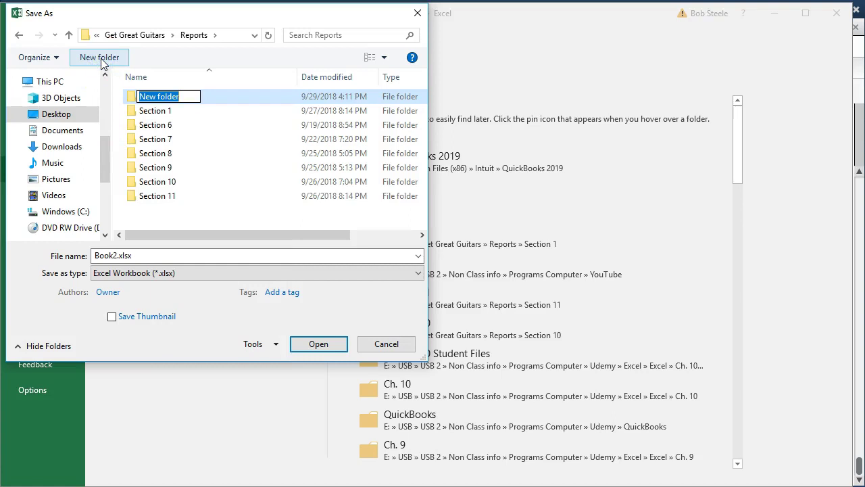
{"action": "type", "text": "Section "}
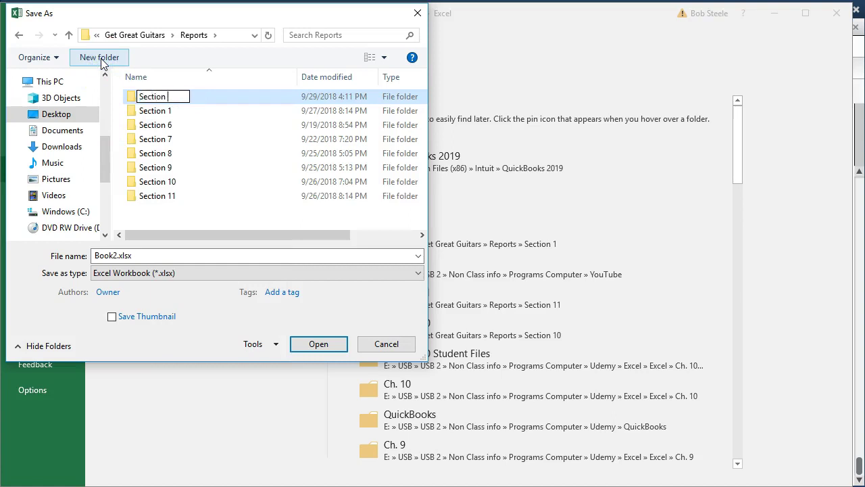
{"action": "type", "text": "2"}
{"action": "left_click", "coordinate": [162, 226]}
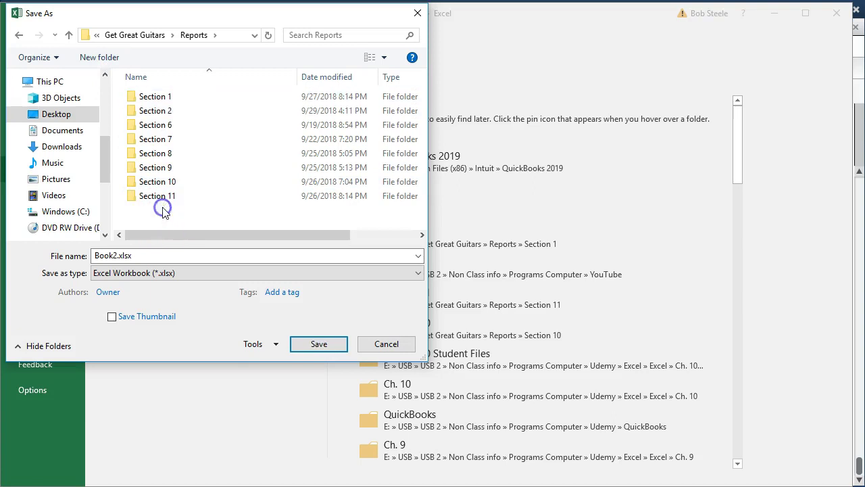
{"action": "left_click", "coordinate": [173, 114]}
{"action": "double_click", "coordinate": [206, 114]}
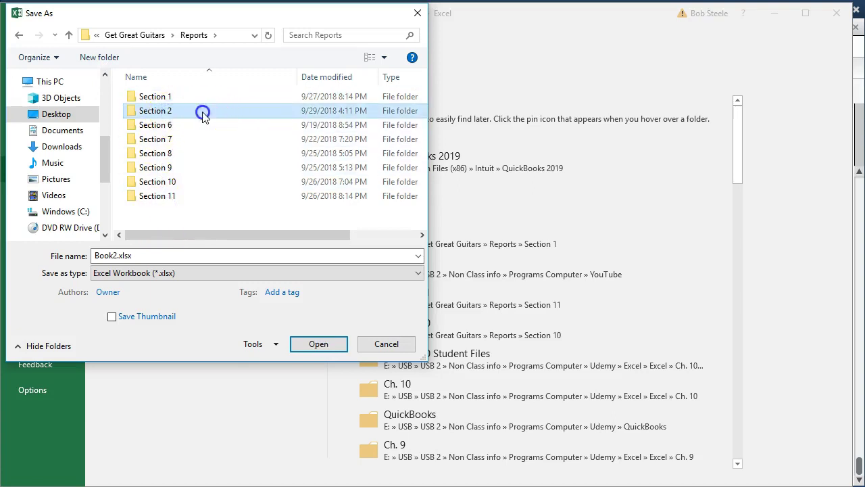
Save the workbook as Section 2 report.xlsx in the Section 2 folder, continuing as a macro-free workbook
{"action": "left_click", "coordinate": [111, 255]}
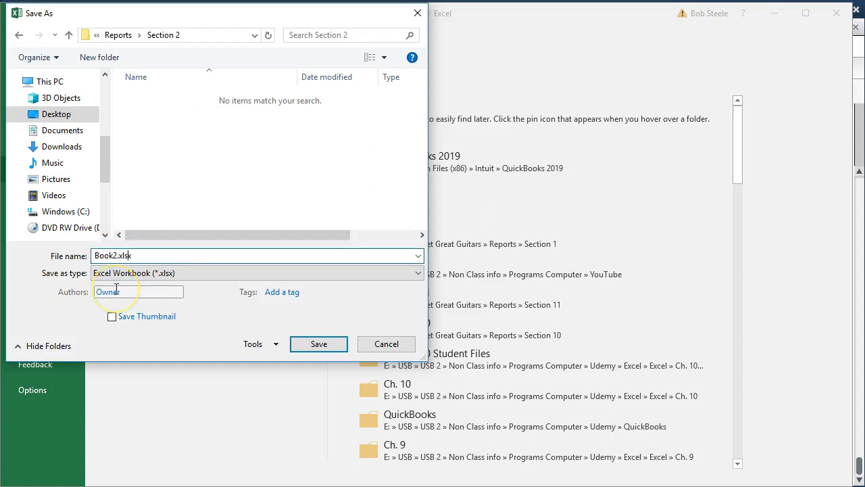
{"action": "key", "text": "BackSpace"}
{"action": "key", "text": "BackSpace"}
{"action": "key", "text": "BackSpace"}
{"action": "key", "text": "BackSpace"}
{"action": "key", "text": "BackSpace"}
{"action": "type", "text": "Section 2 report"}
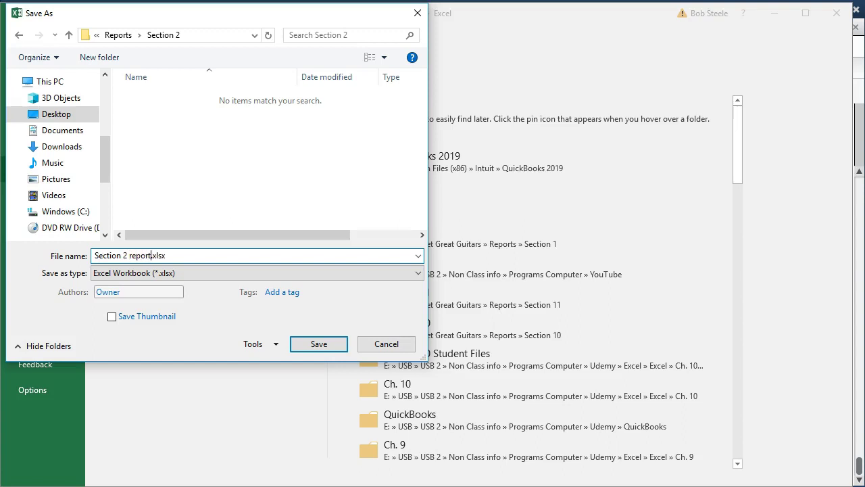
{"action": "left_click", "coordinate": [333, 345]}
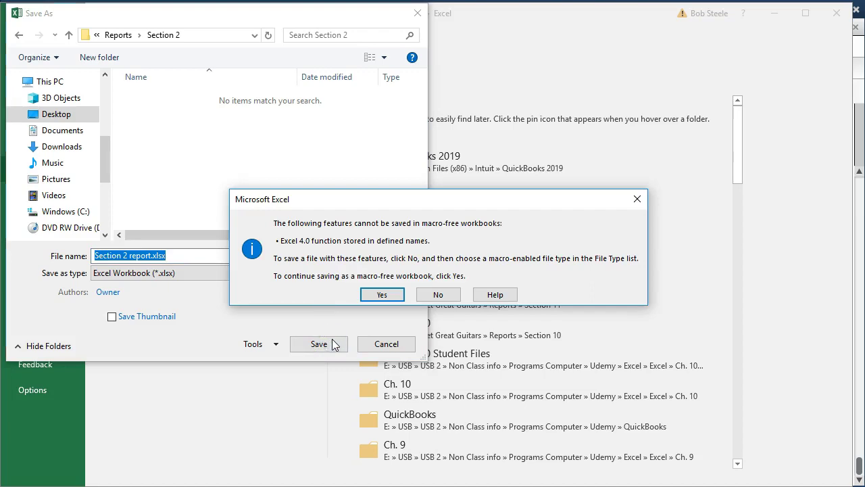
{"action": "left_click", "coordinate": [378, 295]}
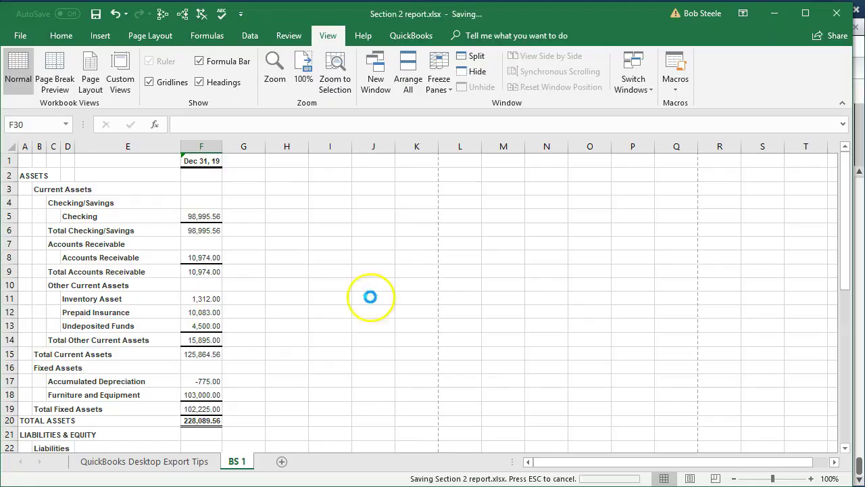
View the QuickBooks Desktop Export Tips sheet and return to the BS 1 sheet
{"action": "left_click", "coordinate": [158, 462]}
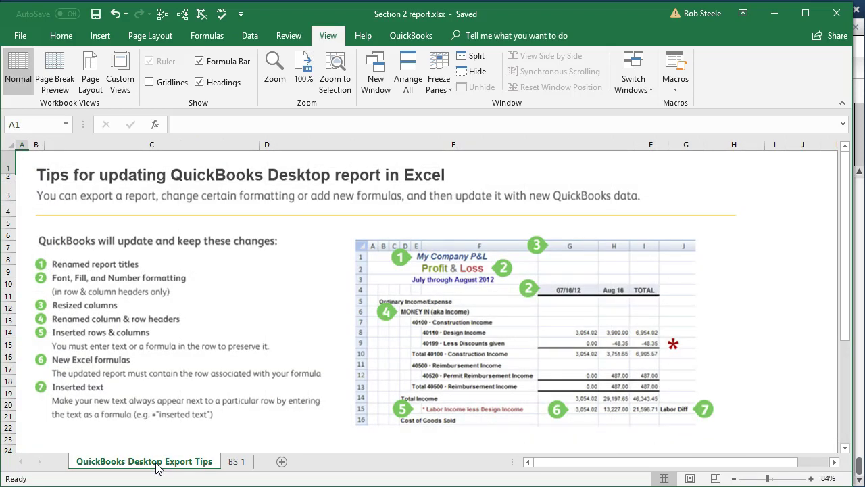
{"action": "left_click", "coordinate": [236, 462]}
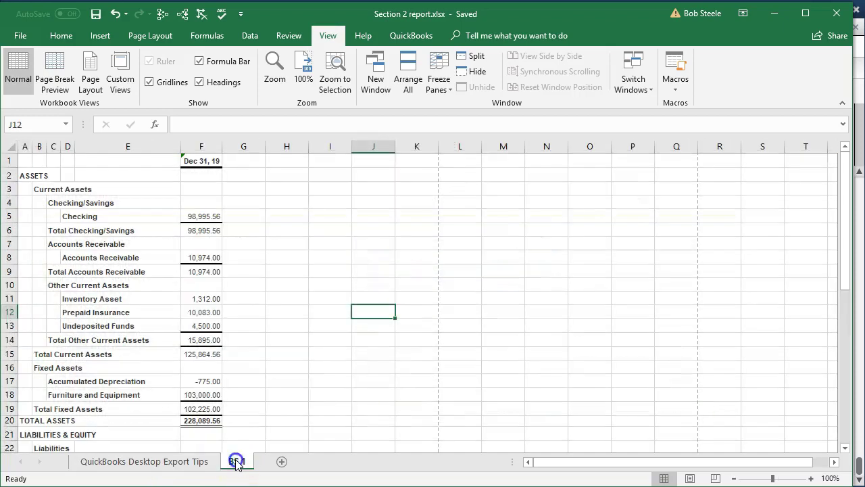
Close the Excel workbook, switch to QuickBooks, and print the balance sheet report to the CutePDF Writer printer
{"action": "left_click", "coordinate": [832, 14]}
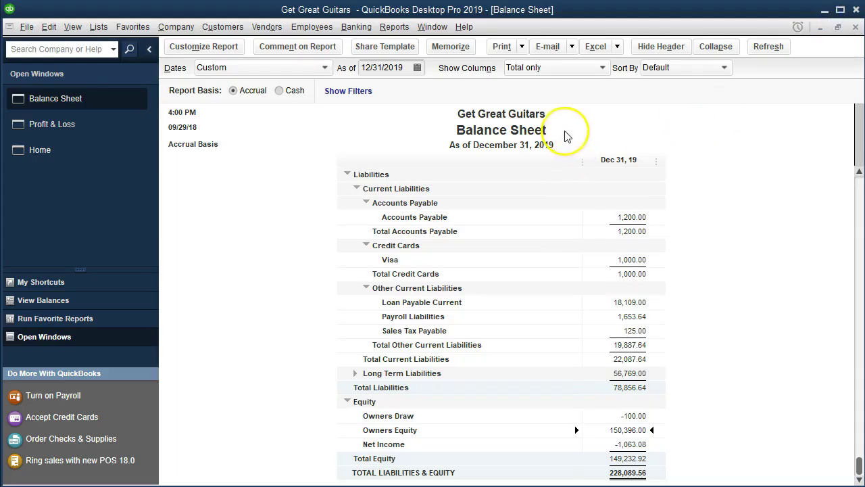
{"action": "left_click", "coordinate": [522, 47]}
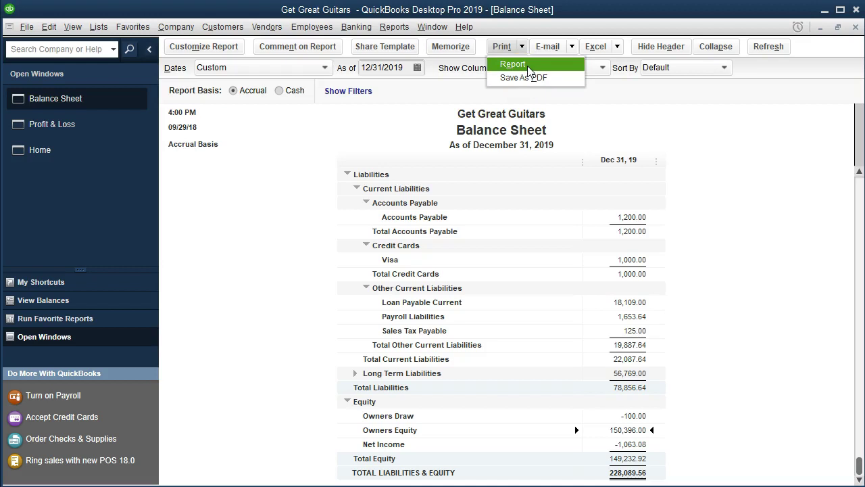
{"action": "left_click", "coordinate": [529, 68]}
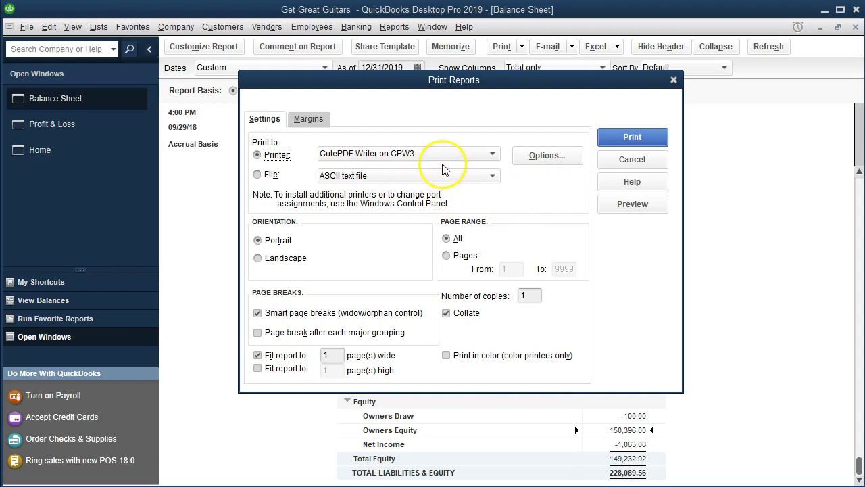
{"action": "left_click", "coordinate": [628, 158]}
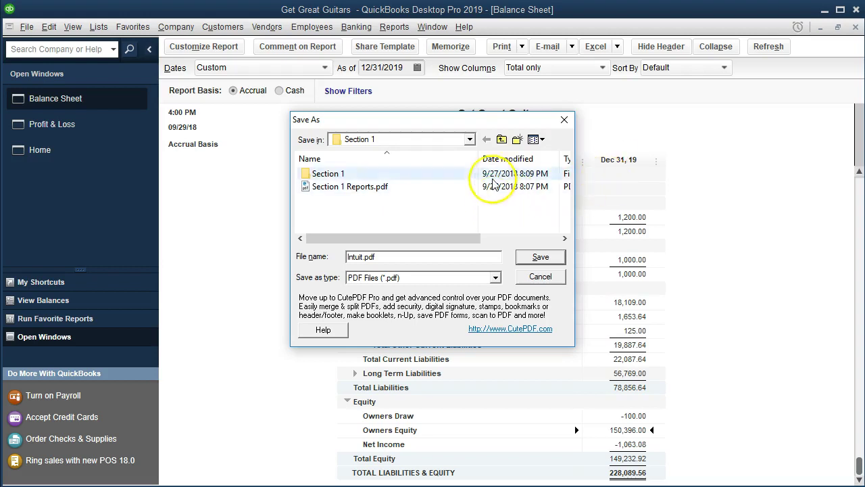
Set the PDF's save location to the Section 2 folder inside Reports
{"action": "left_click", "coordinate": [470, 139]}
{"action": "scroll", "coordinate": [470, 139], "scroll_direction": "up", "scroll_amount": 5}
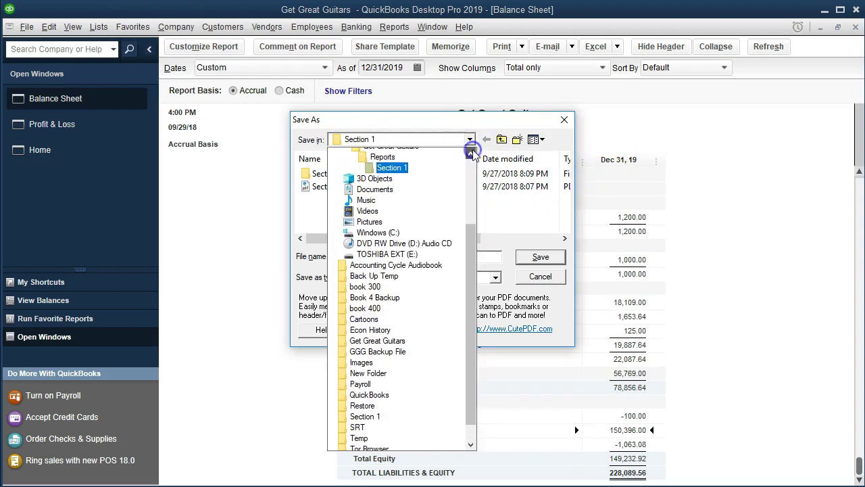
{"action": "left_click", "coordinate": [436, 165]}
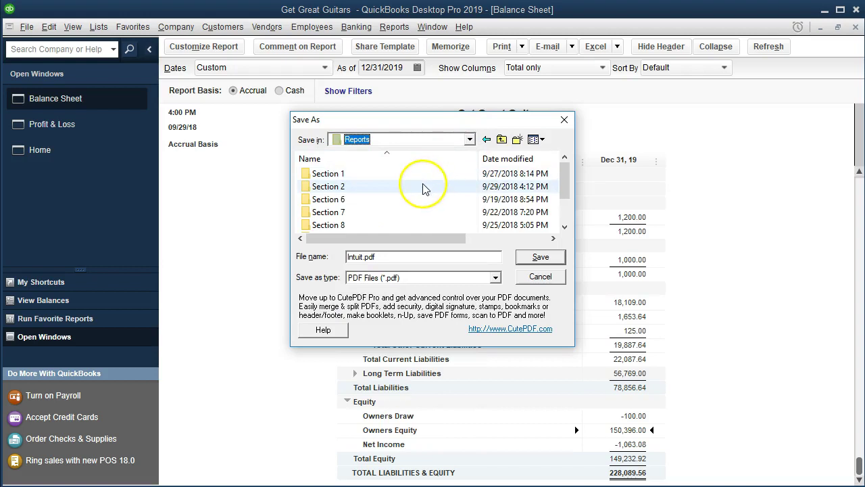
{"action": "double_click", "coordinate": [369, 187]}
Name the PDF file Balance Sheet 1.pdf and save it
{"action": "left_click", "coordinate": [353, 256]}
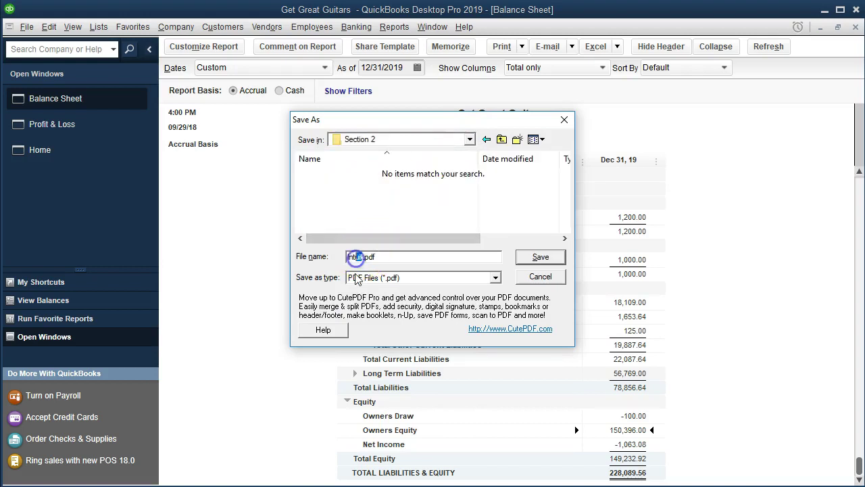
{"action": "key", "text": "Right"}
{"action": "key", "text": "Right"}
{"action": "key", "text": "Right"}
{"action": "key", "text": "Right"}
{"action": "key", "text": "BackSpace"}
{"action": "key", "text": "BackSpace"}
{"action": "key", "text": "BackSpace"}
{"action": "key", "text": "BackSpace"}
{"action": "key", "text": "BackSpace"}
{"action": "key", "text": "BackSpace"}
{"action": "type", "text": "Ba"}
{"action": "type", "text": "lance Sheet"}
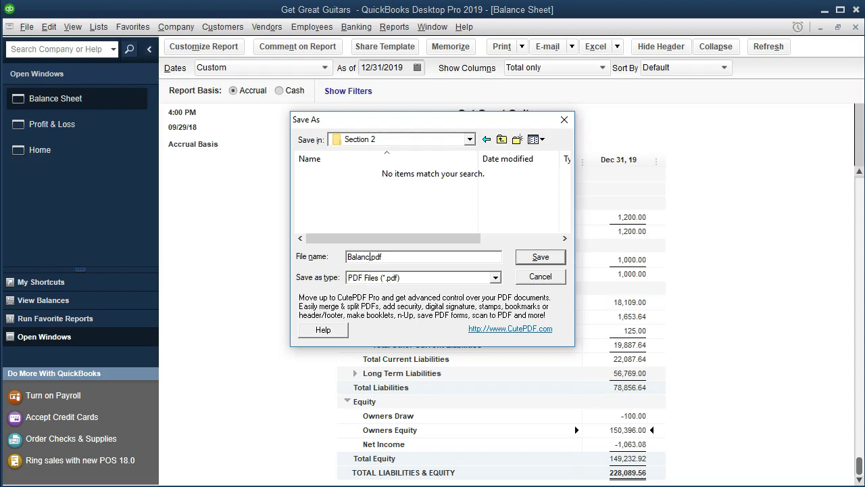
{"action": "type", "text": " 1"}
{"action": "left_click", "coordinate": [540, 258]}
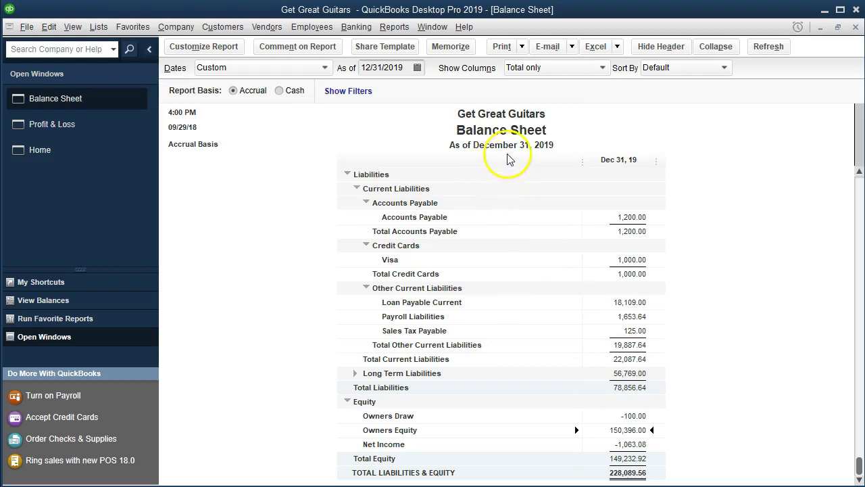